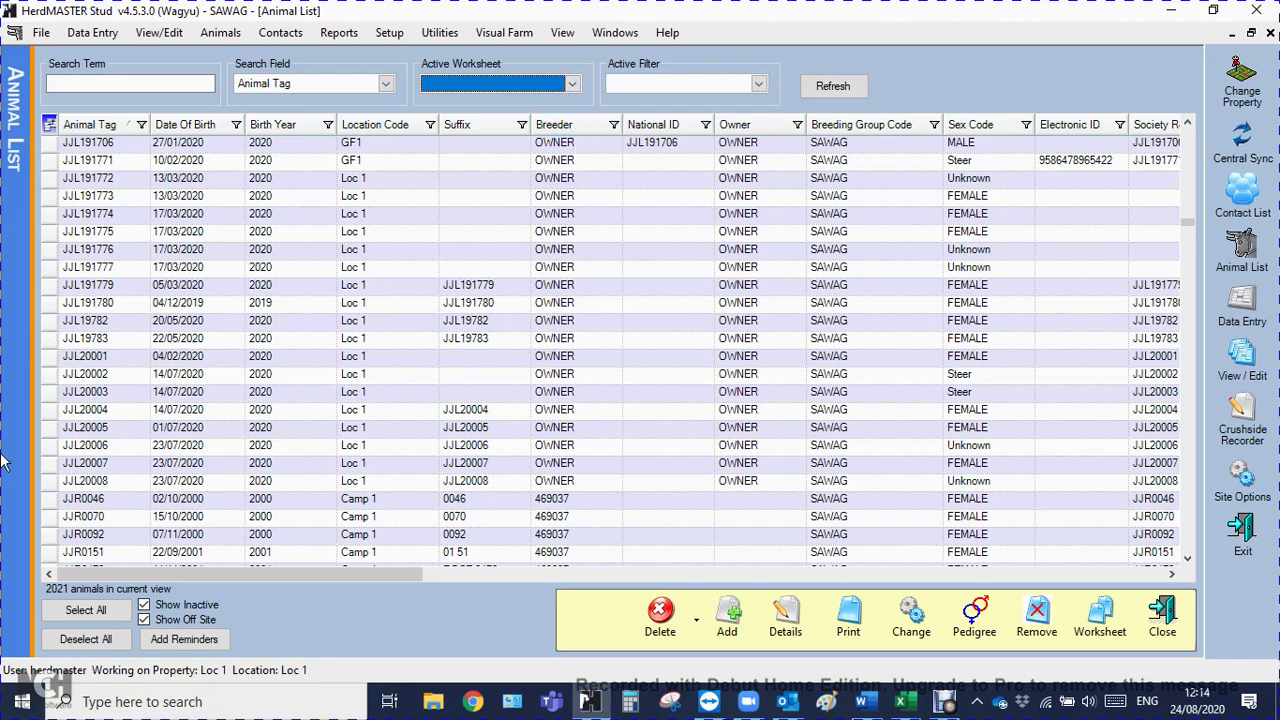
Step: Start a bulk change for animals JJL20001 to JJL20006, JJR0046 and JJR0092, with their colour set to B
{"action": "left_click", "coordinate": [50, 360]}
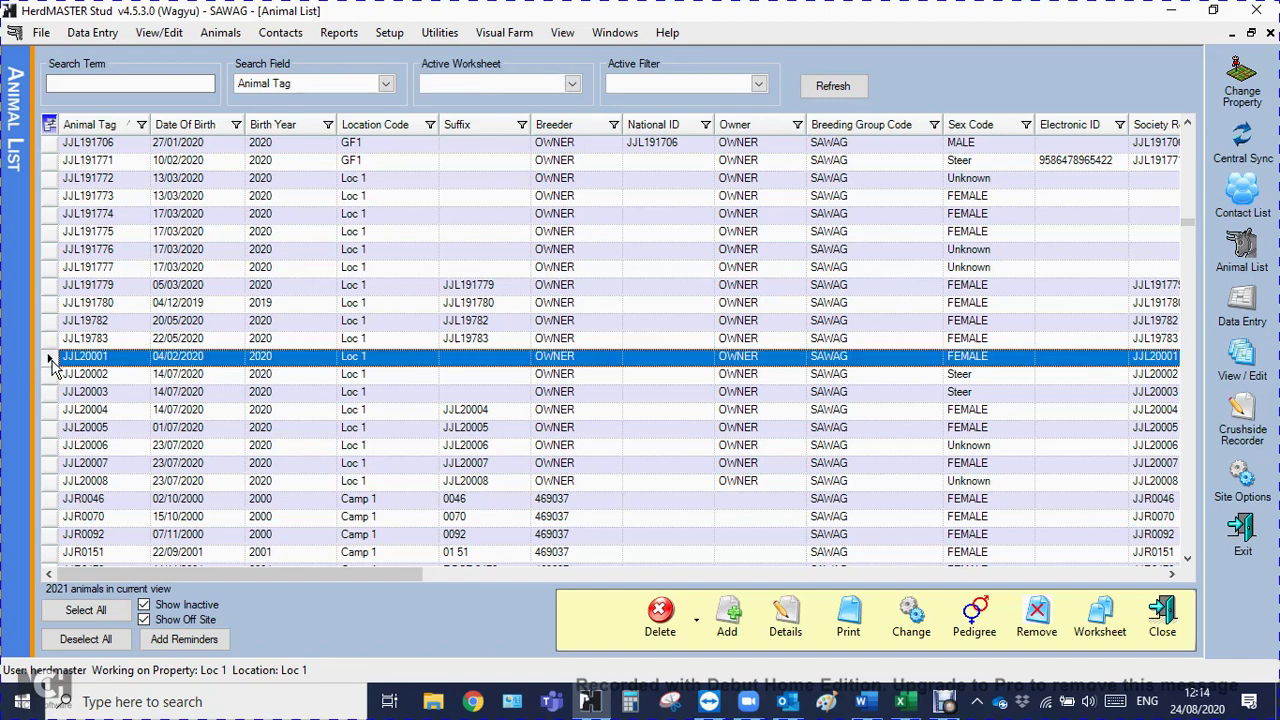
{"action": "left_click", "coordinate": [50, 412], "text": "shift"}
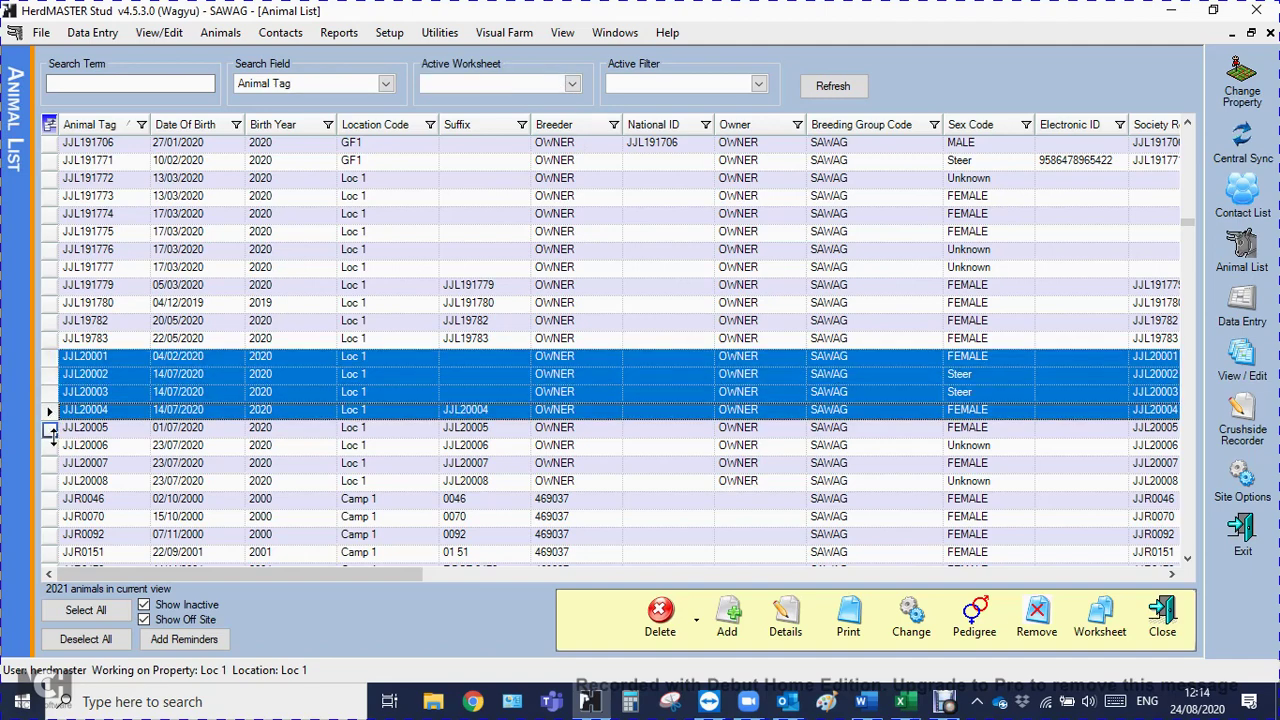
{"action": "left_click", "coordinate": [50, 447], "text": "shift"}
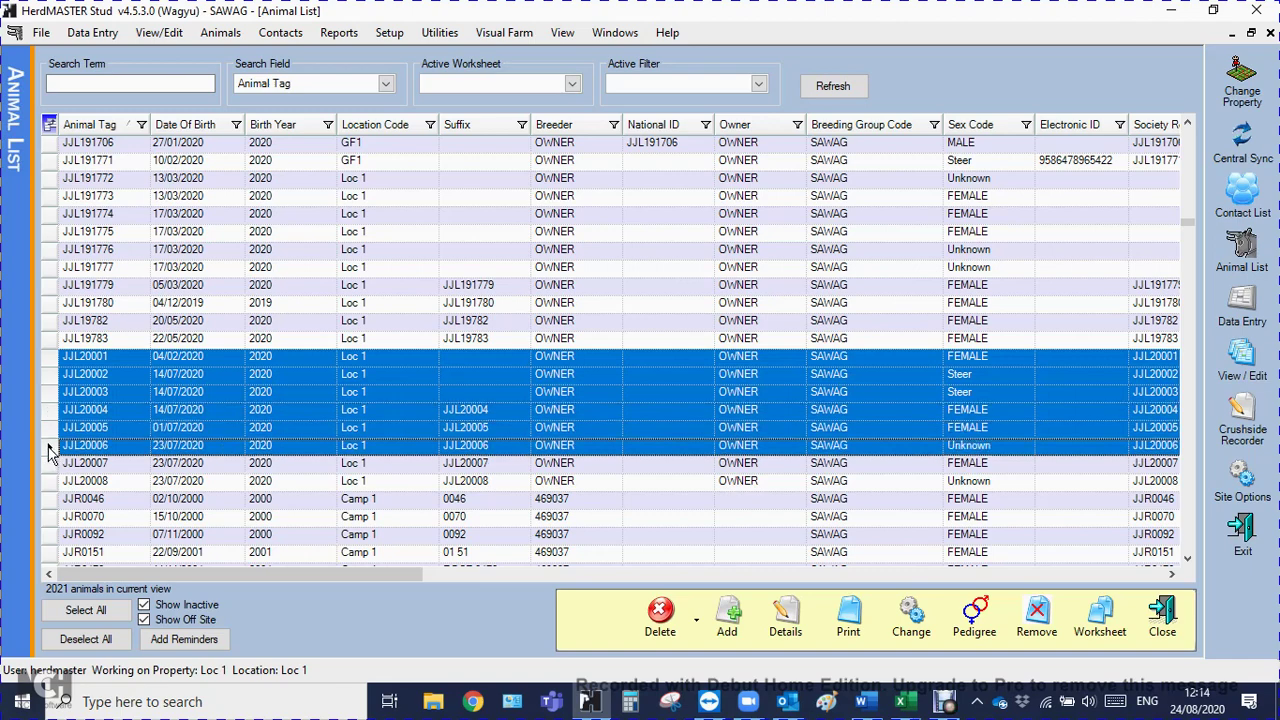
{"action": "left_click", "coordinate": [50, 499], "text": "ctrl"}
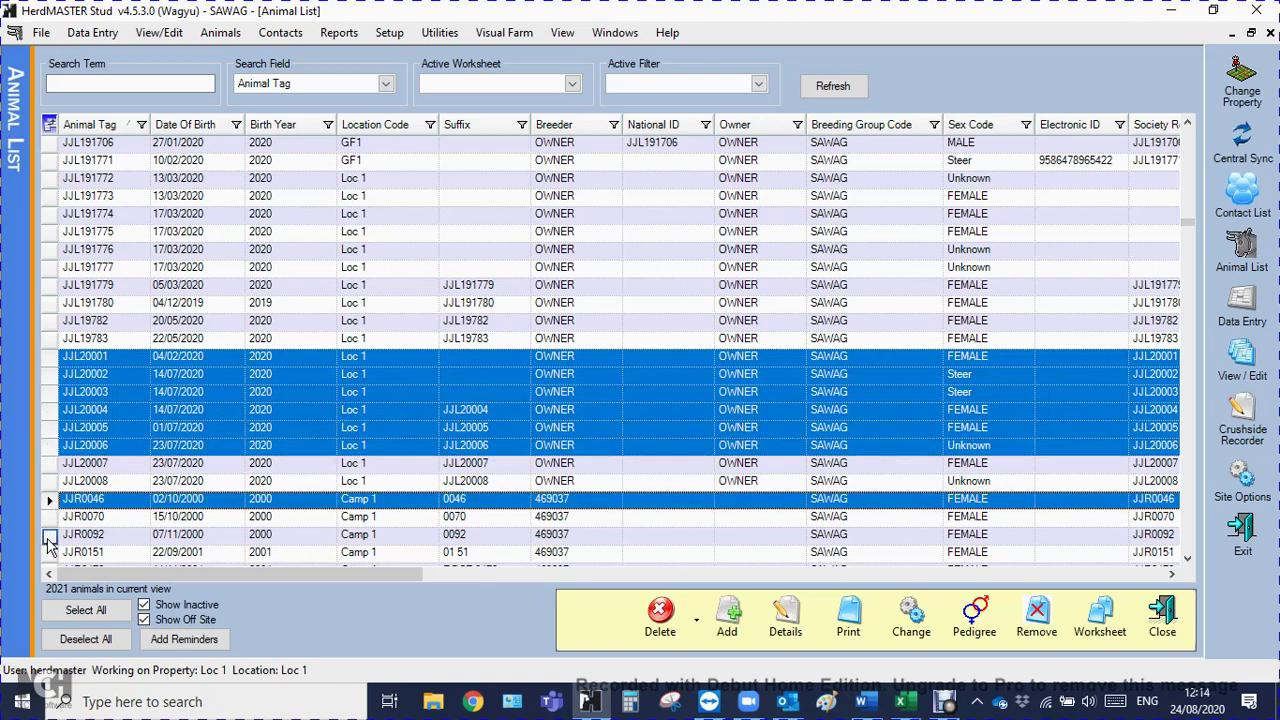
{"action": "left_click", "coordinate": [50, 537], "text": "ctrl"}
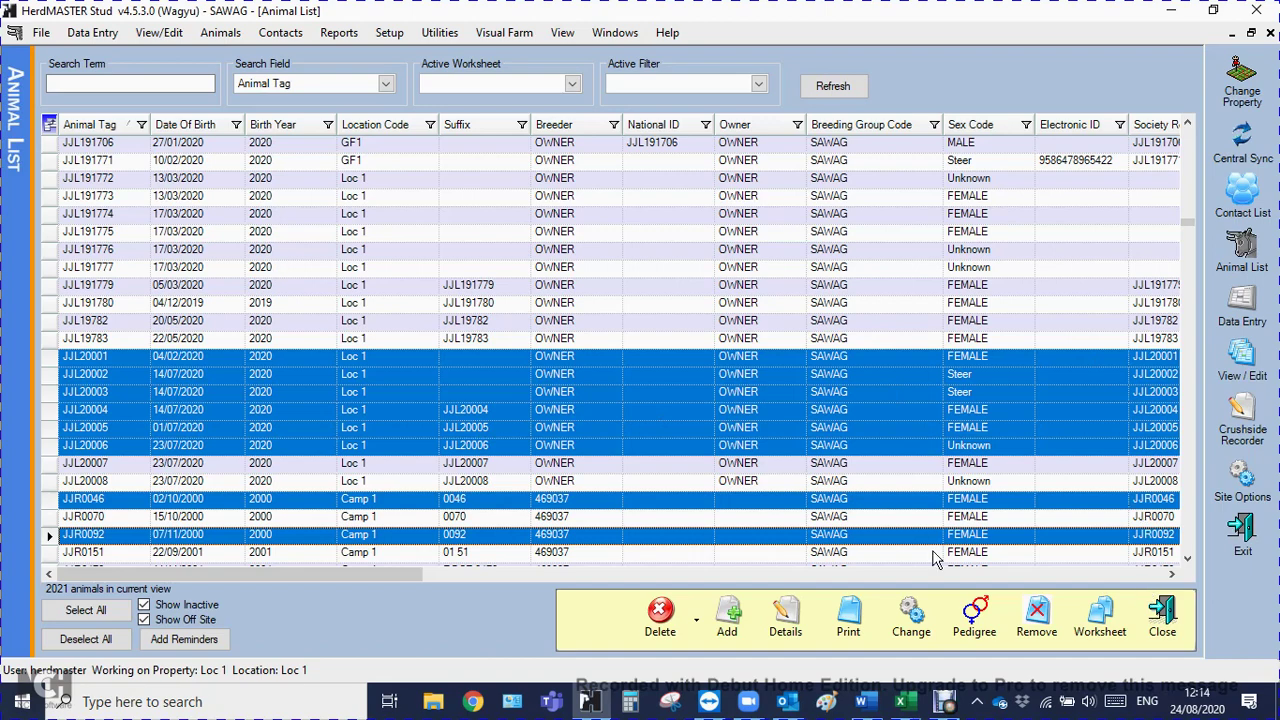
{"action": "left_click", "coordinate": [911, 618]}
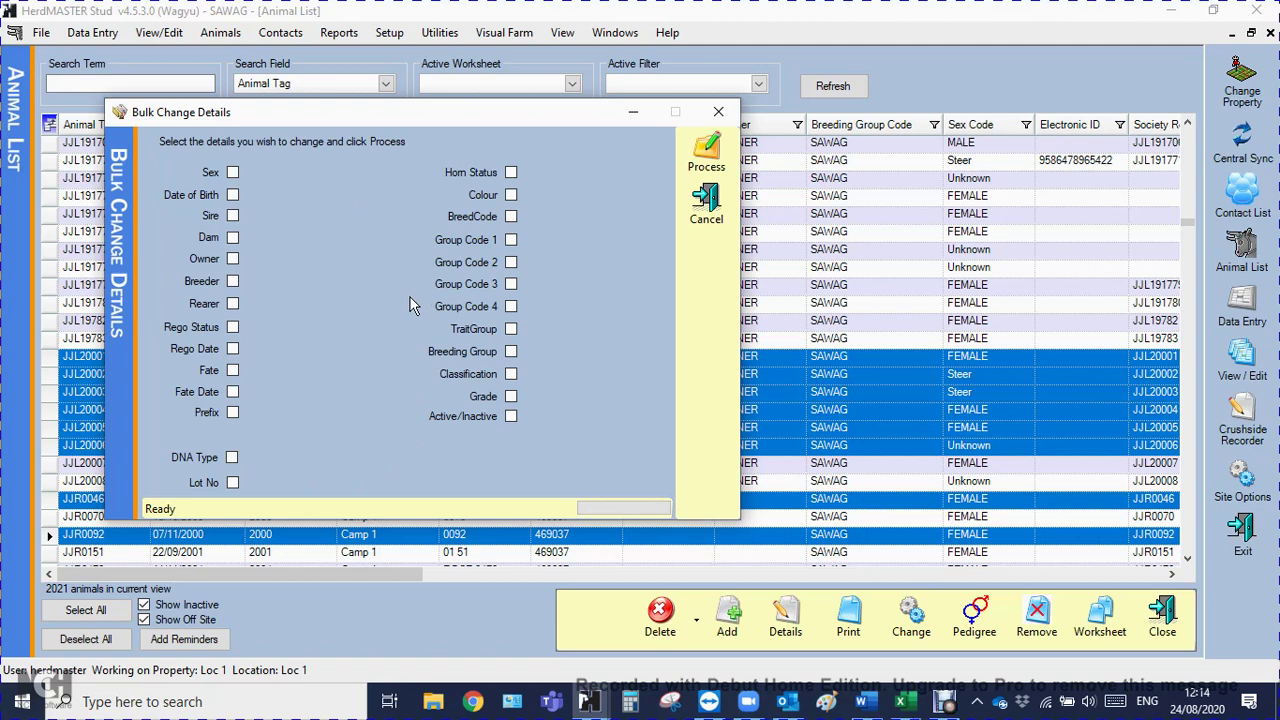
{"action": "left_click", "coordinate": [511, 195]}
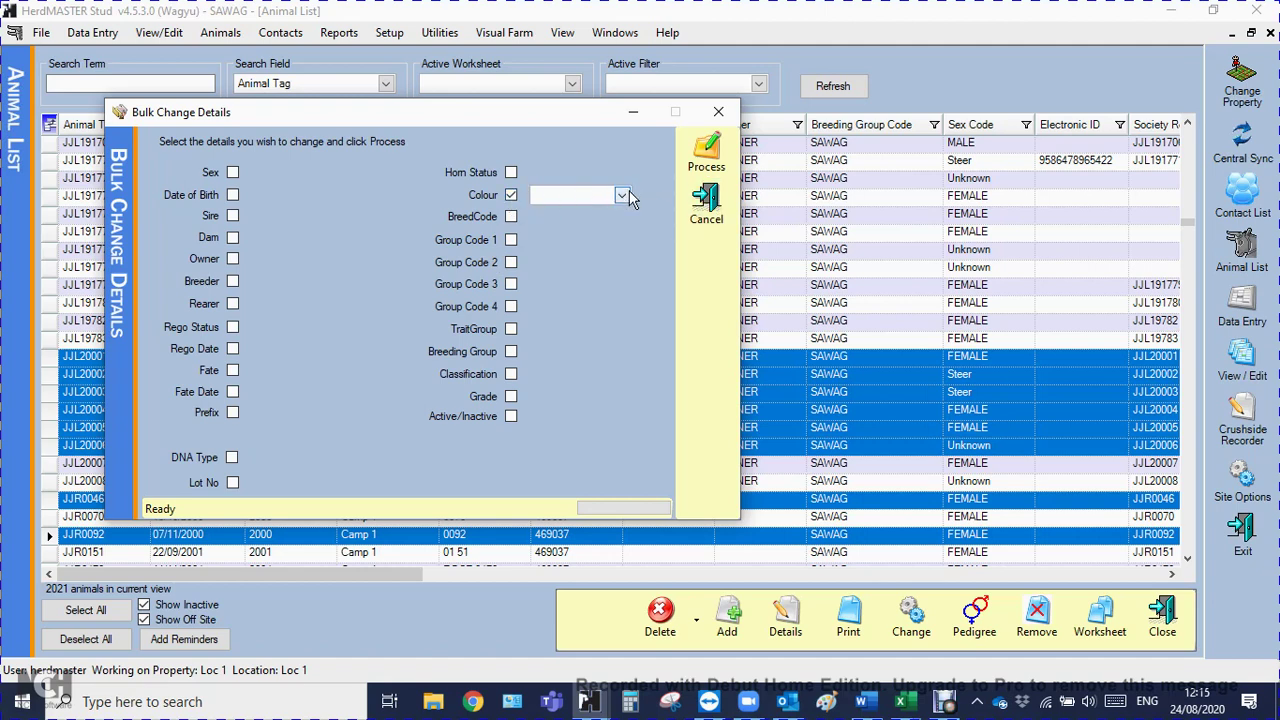
{"action": "left_click", "coordinate": [621, 196]}
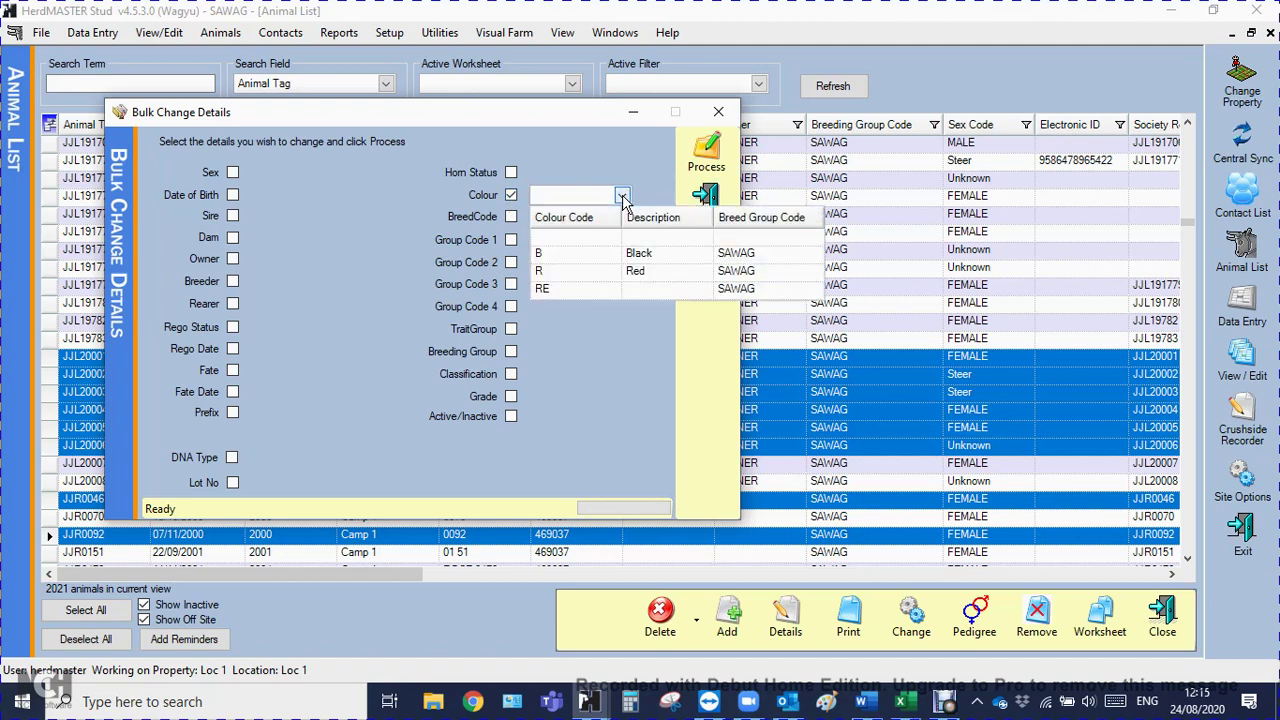
{"action": "left_click", "coordinate": [585, 254]}
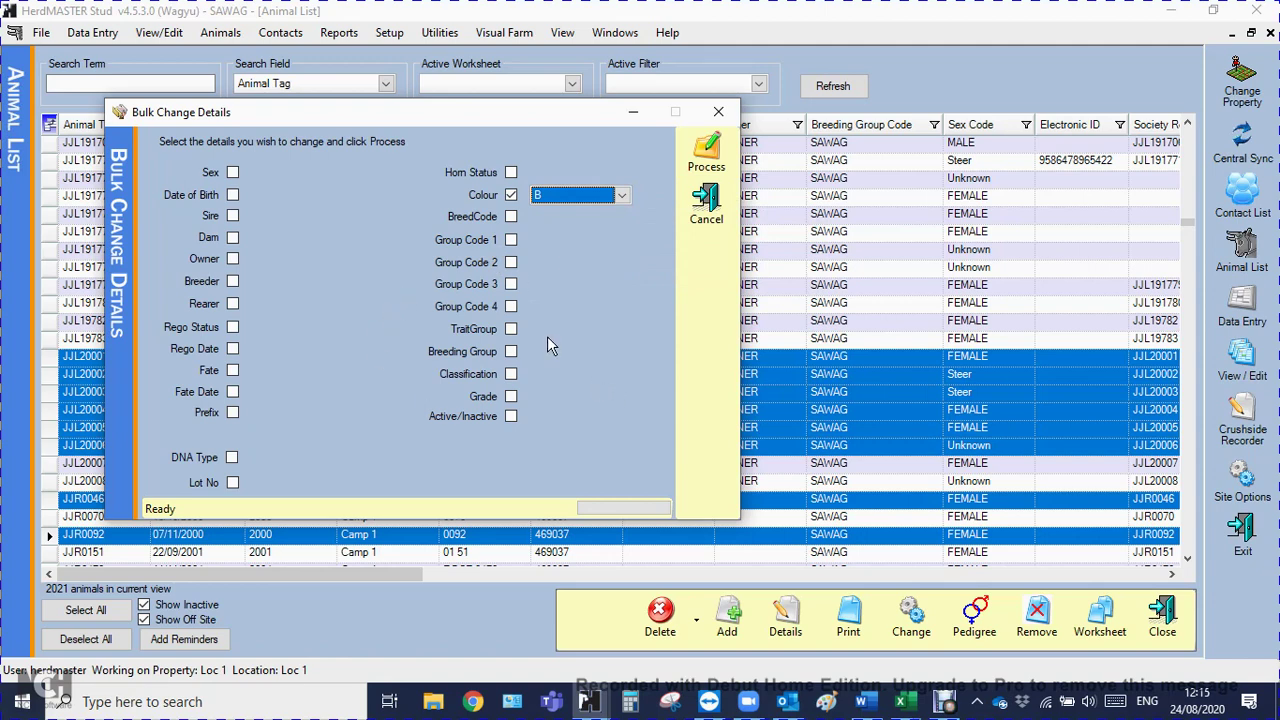
Step: Include fate code 3, Sold for Breeding, with fate date 24/08/2020 in the bulk change
{"action": "left_click", "coordinate": [232, 372]}
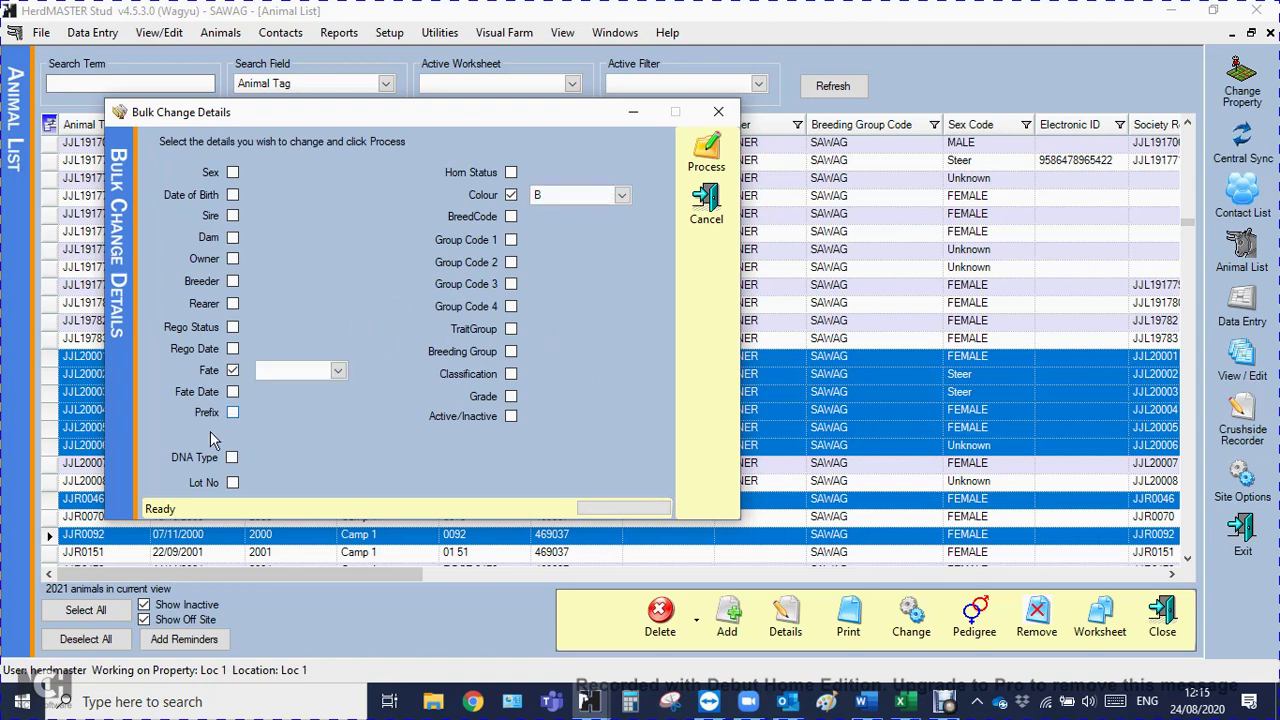
{"action": "left_click", "coordinate": [337, 372]}
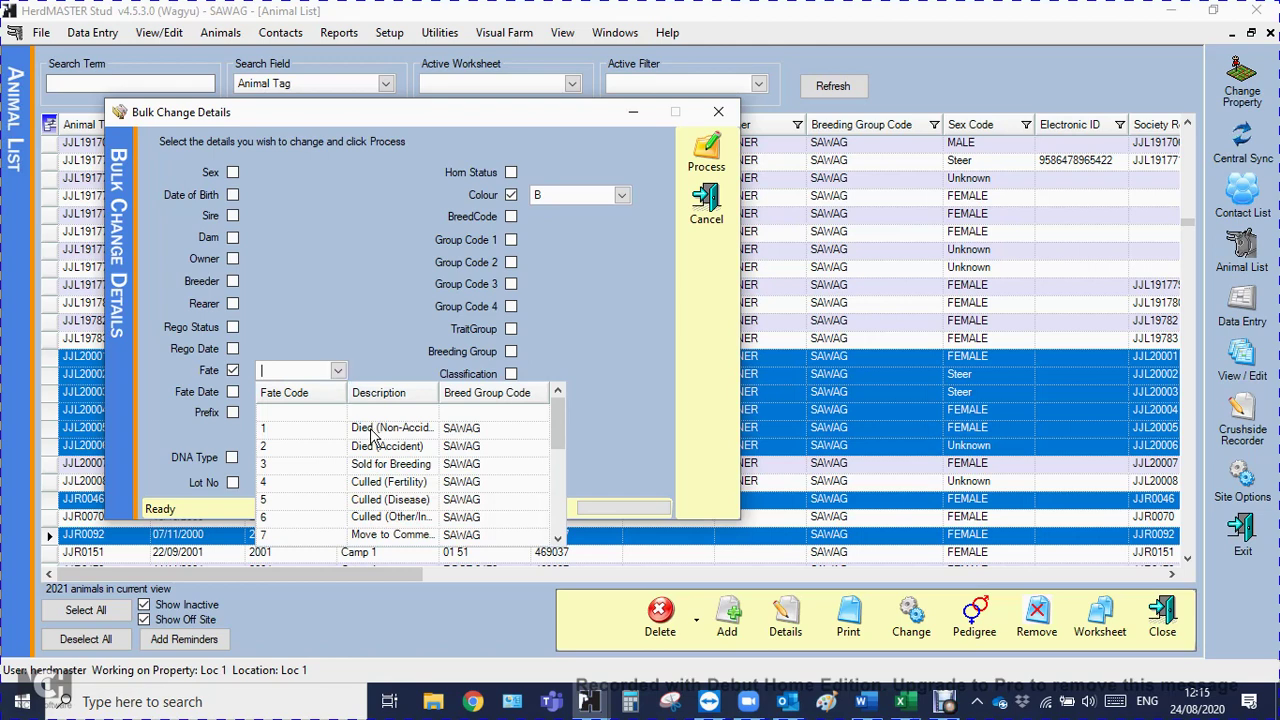
{"action": "left_click", "coordinate": [311, 464]}
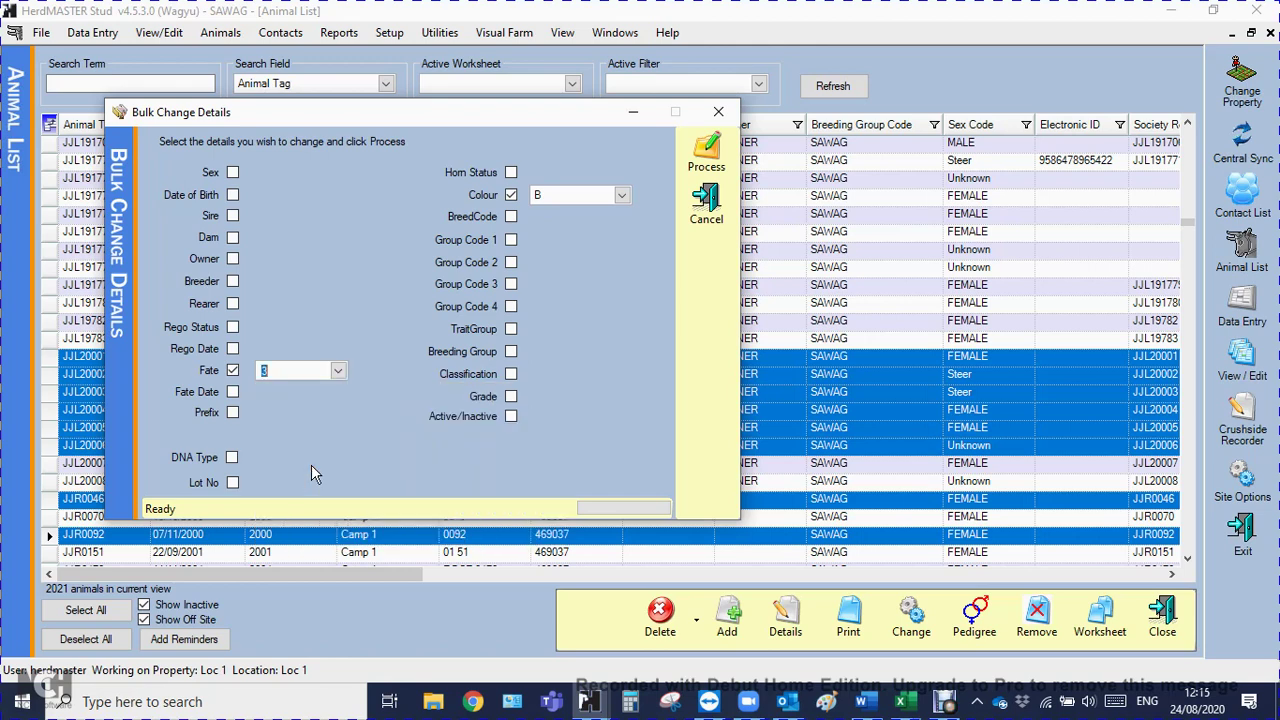
{"action": "left_click", "coordinate": [232, 391]}
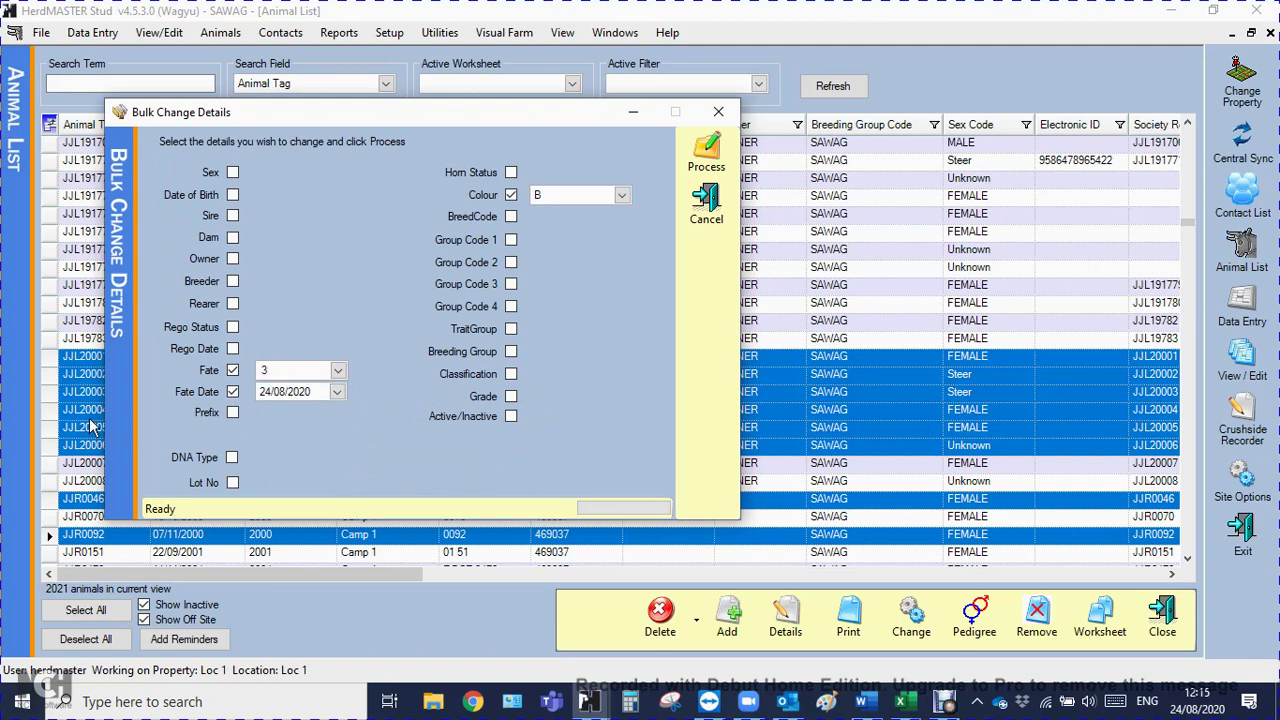
Step: Process the bulk change for the selected animals and also make them inactive
{"action": "left_click", "coordinate": [706, 150]}
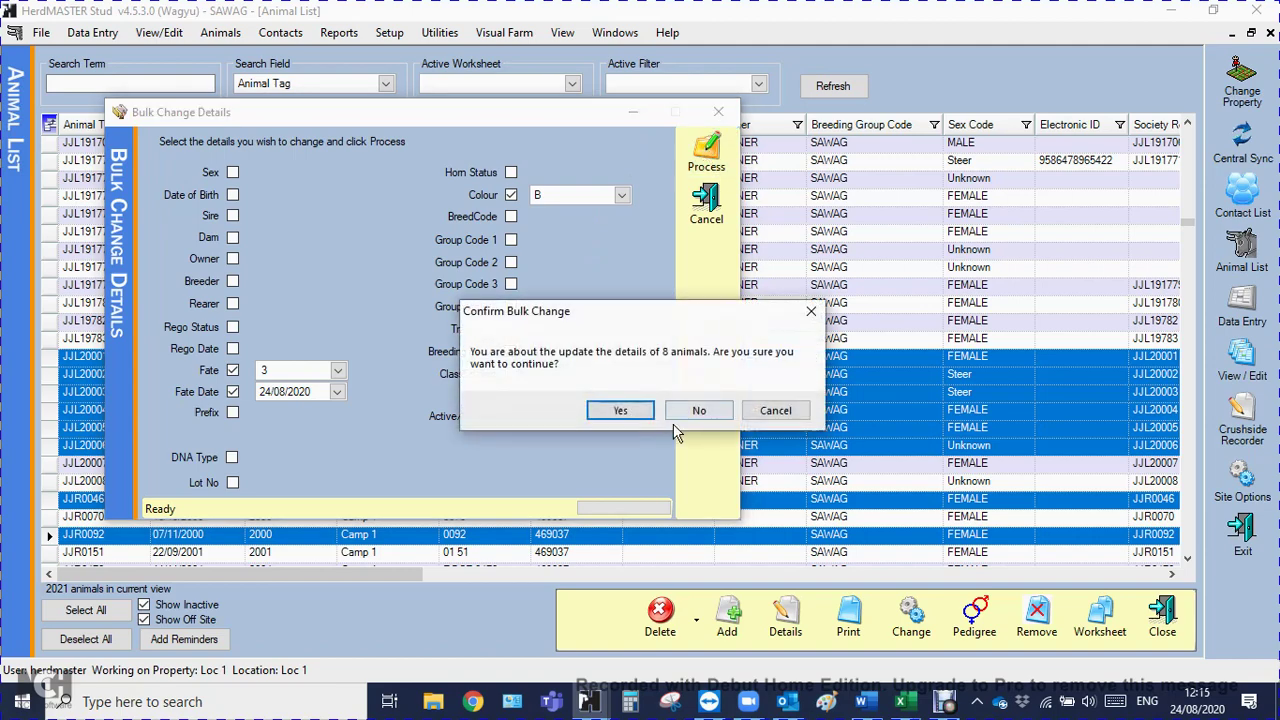
{"action": "left_click", "coordinate": [618, 411]}
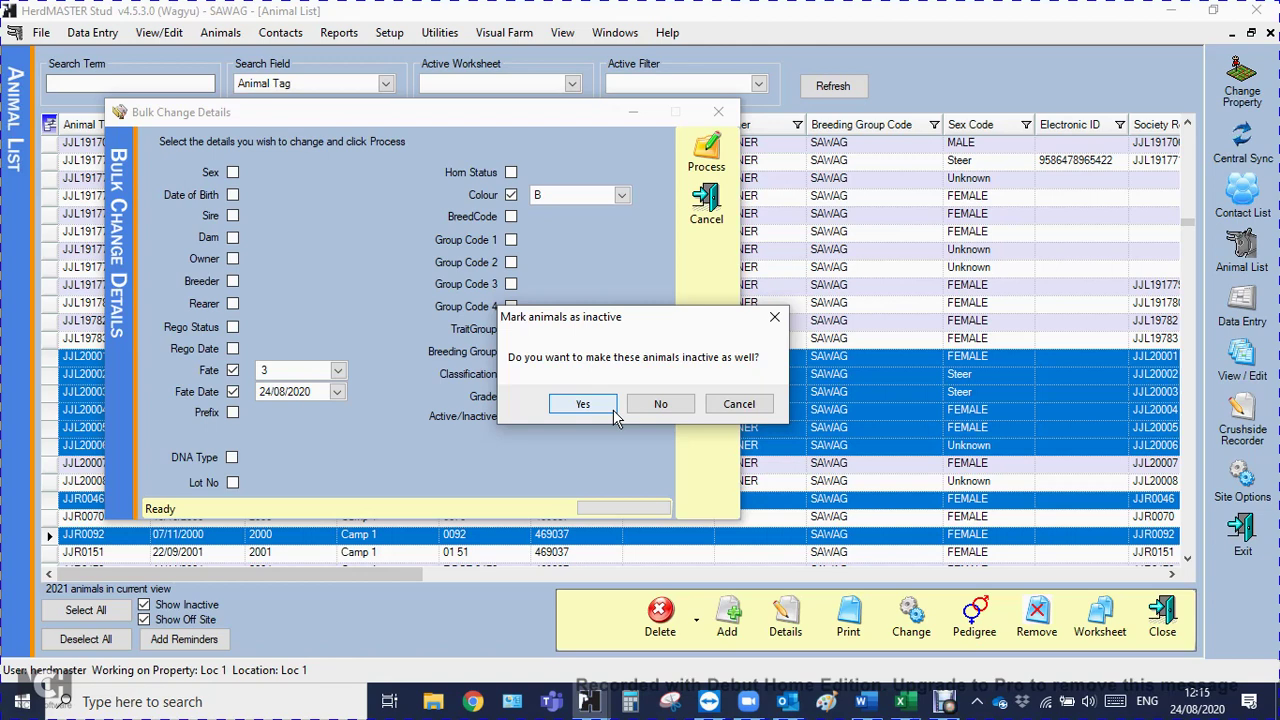
{"action": "left_click", "coordinate": [595, 406]}
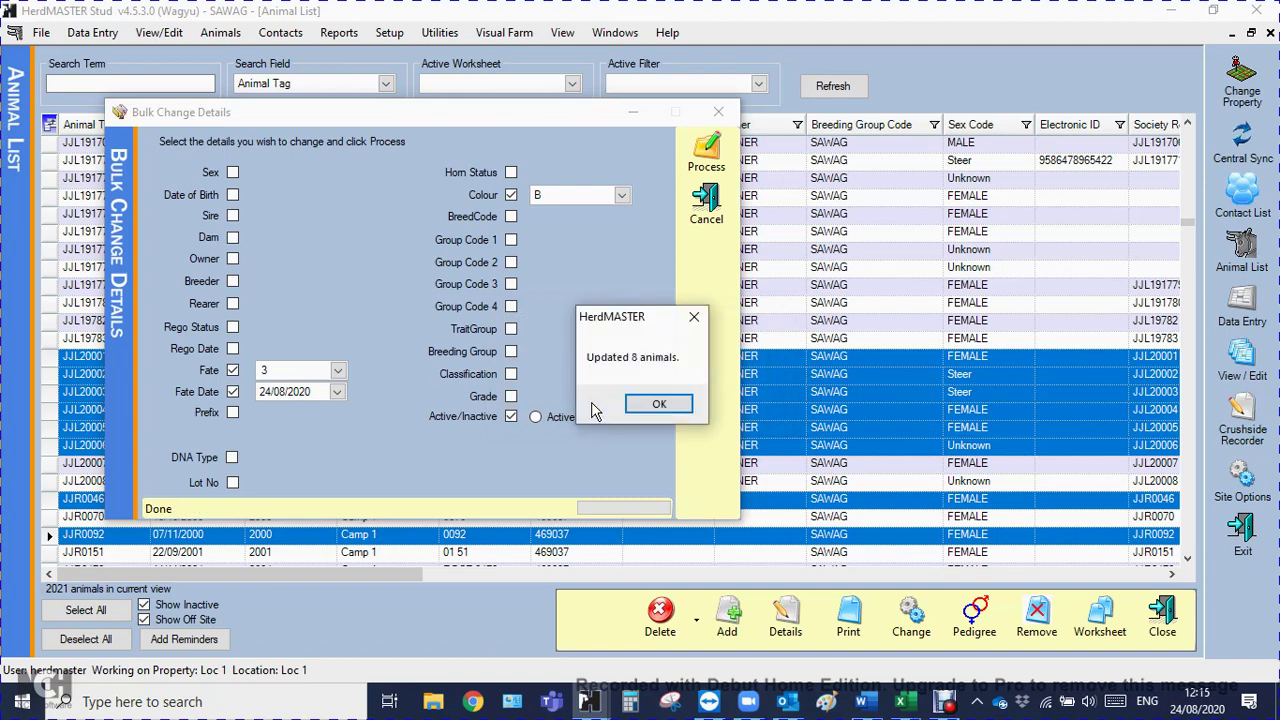
{"action": "left_click", "coordinate": [656, 404]}
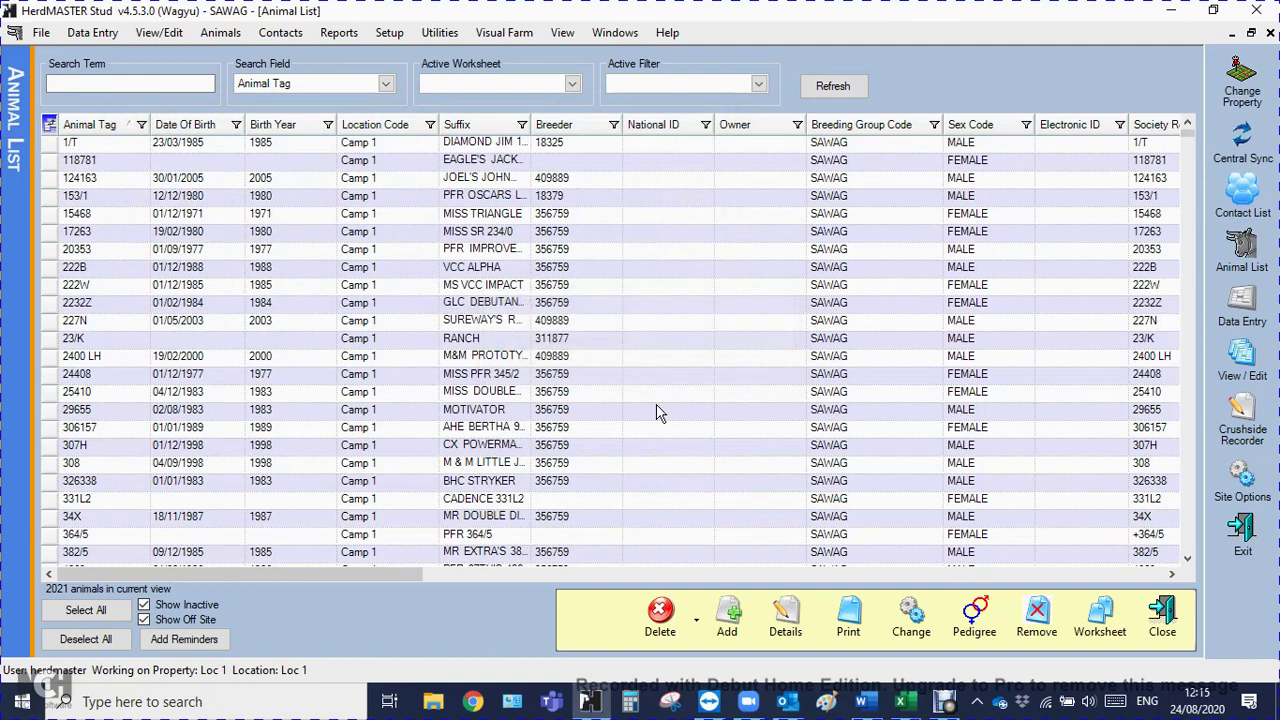
Step: Open the weight records and start a bulk change for the 15/06/2020 weights of animals 65180176 to 65235814
{"action": "left_click", "coordinate": [167, 36]}
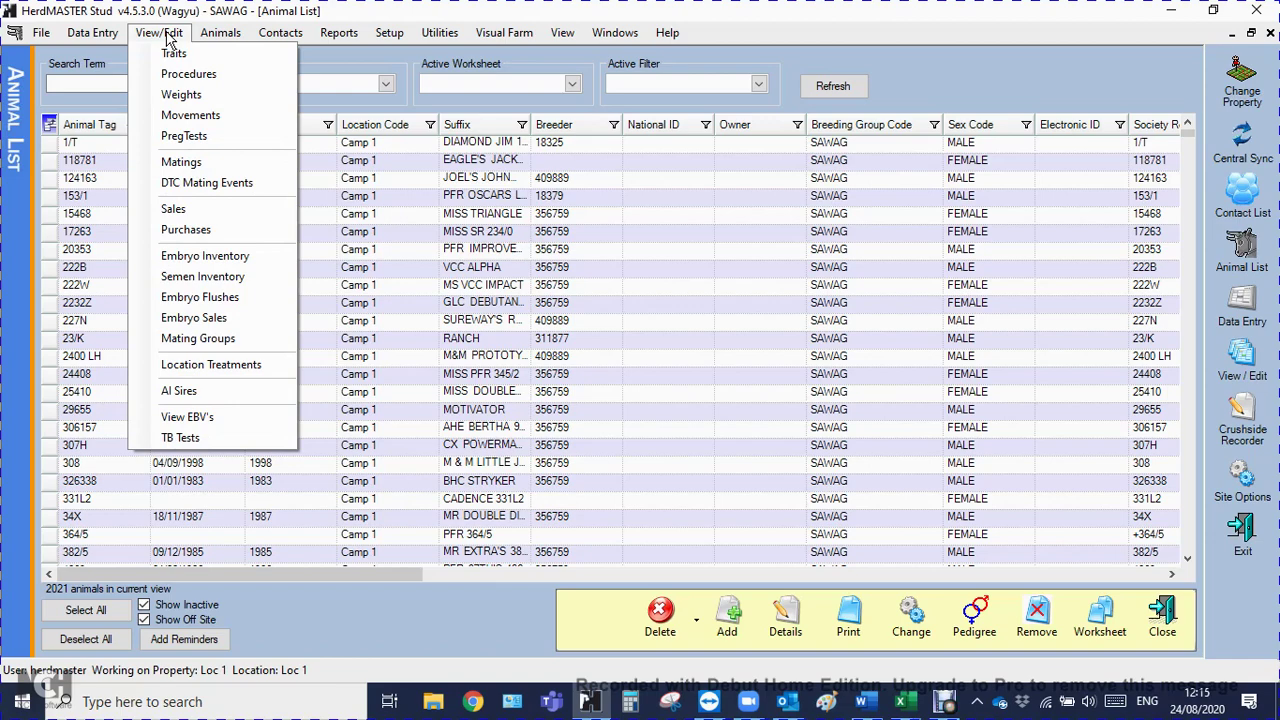
{"action": "left_click", "coordinate": [181, 95]}
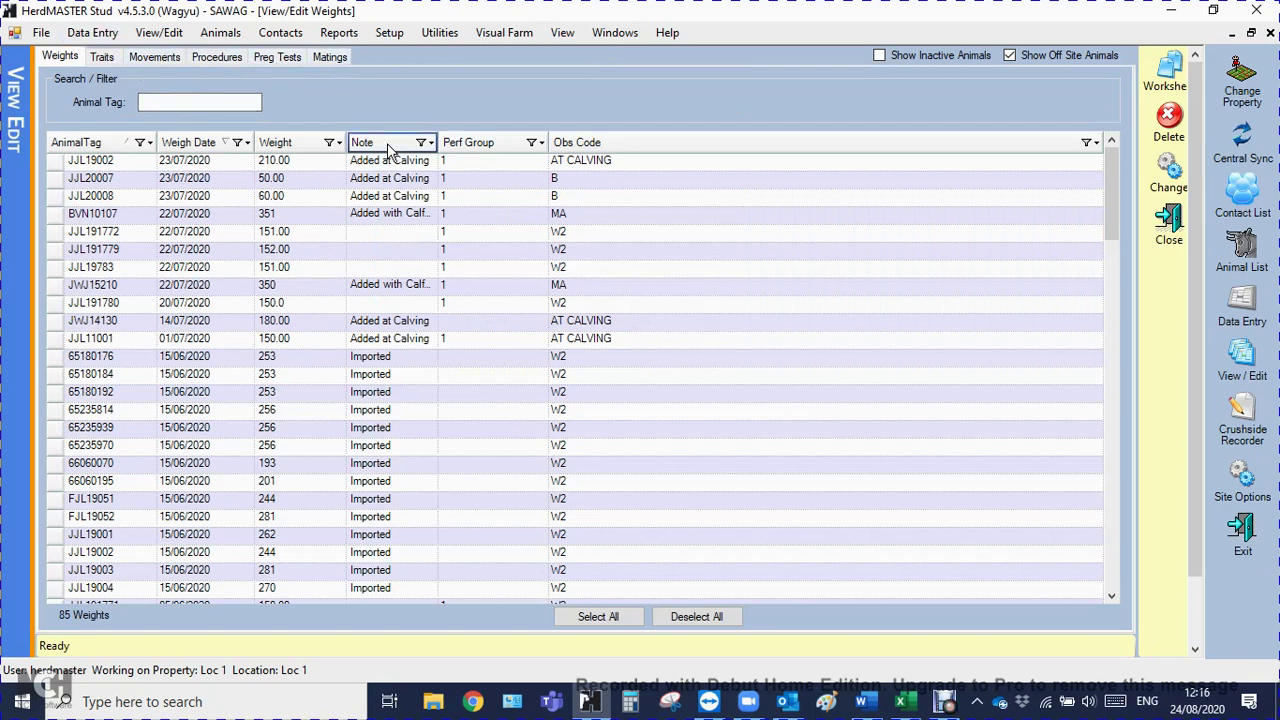
{"action": "scroll", "coordinate": [727, 421], "scroll_direction": "down", "scroll_amount": 1}
{"action": "scroll", "coordinate": [715, 412], "scroll_direction": "down", "scroll_amount": 1}
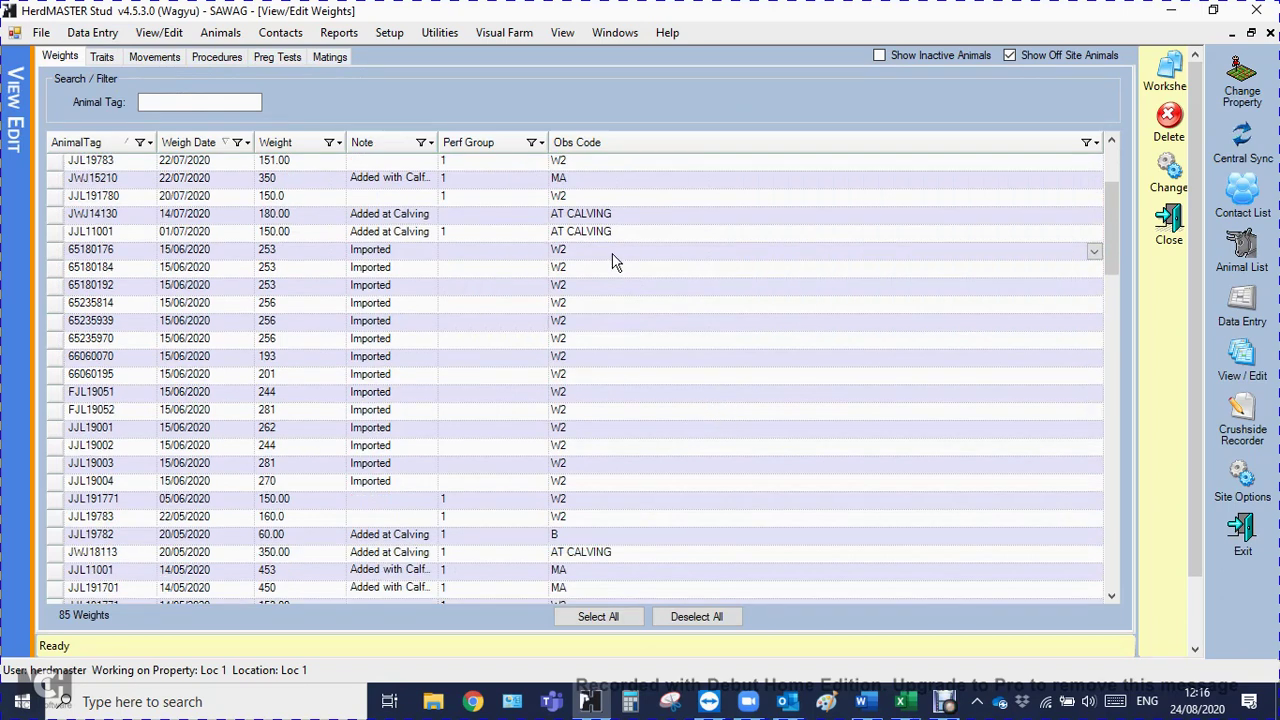
{"action": "left_click", "coordinate": [56, 253]}
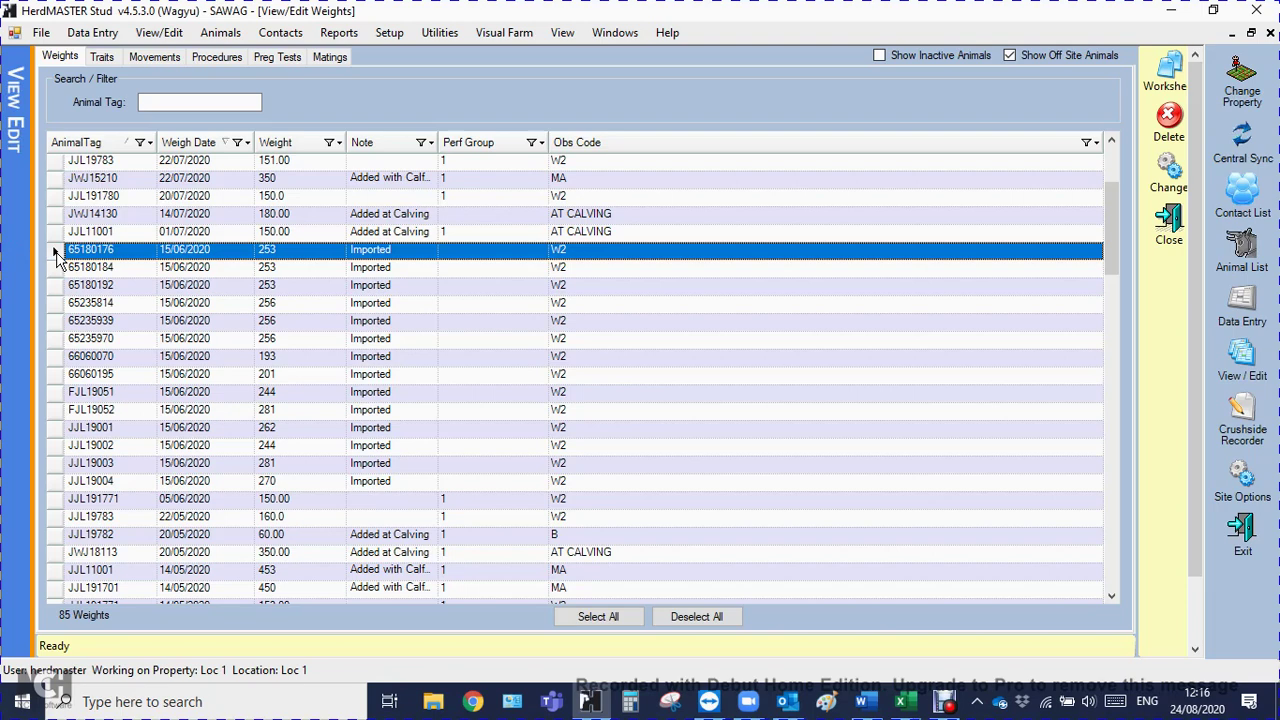
{"action": "left_click", "coordinate": [56, 306], "text": "shift"}
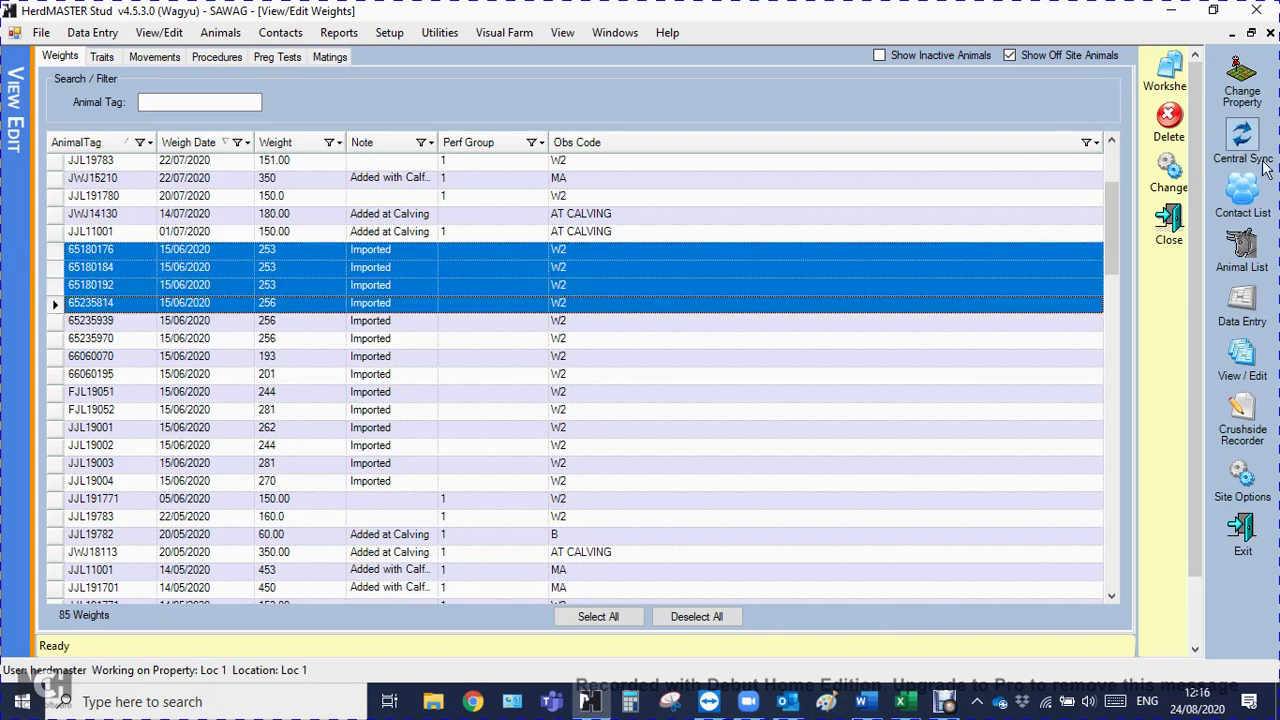
{"action": "left_click", "coordinate": [1168, 165]}
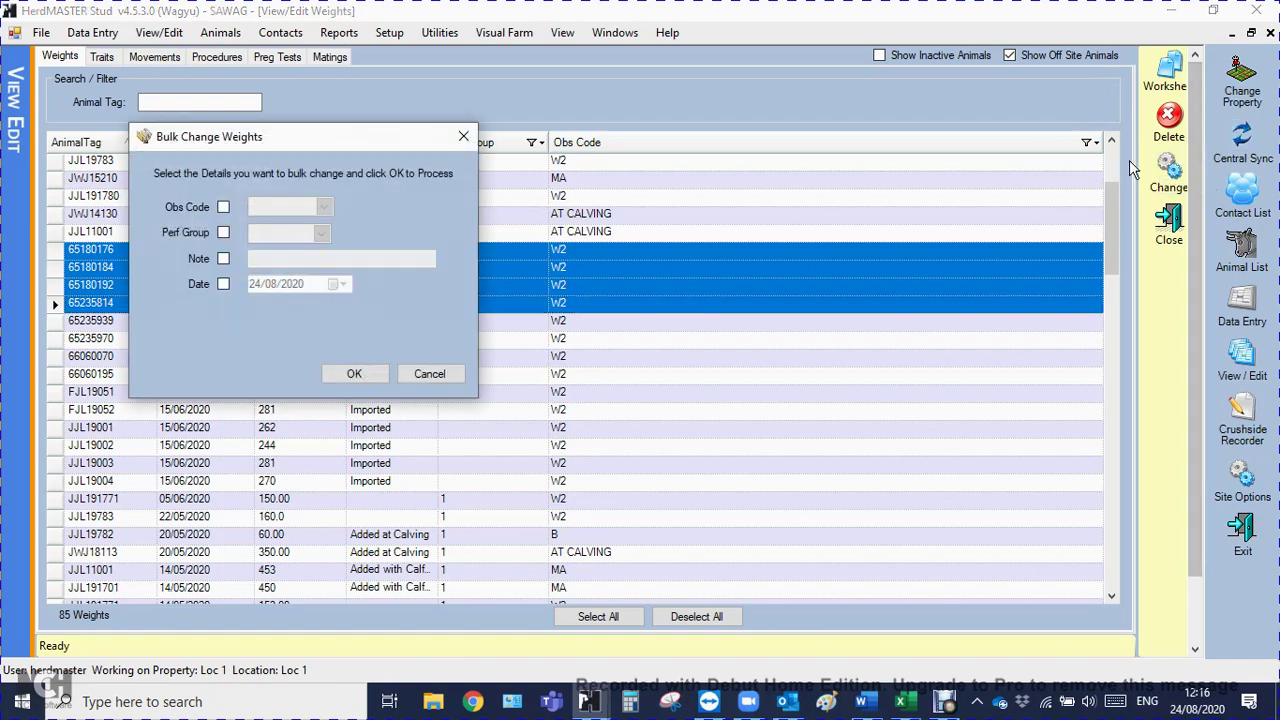
Step: Set the observation code to W in the bulk weight change
{"action": "left_click", "coordinate": [222, 208]}
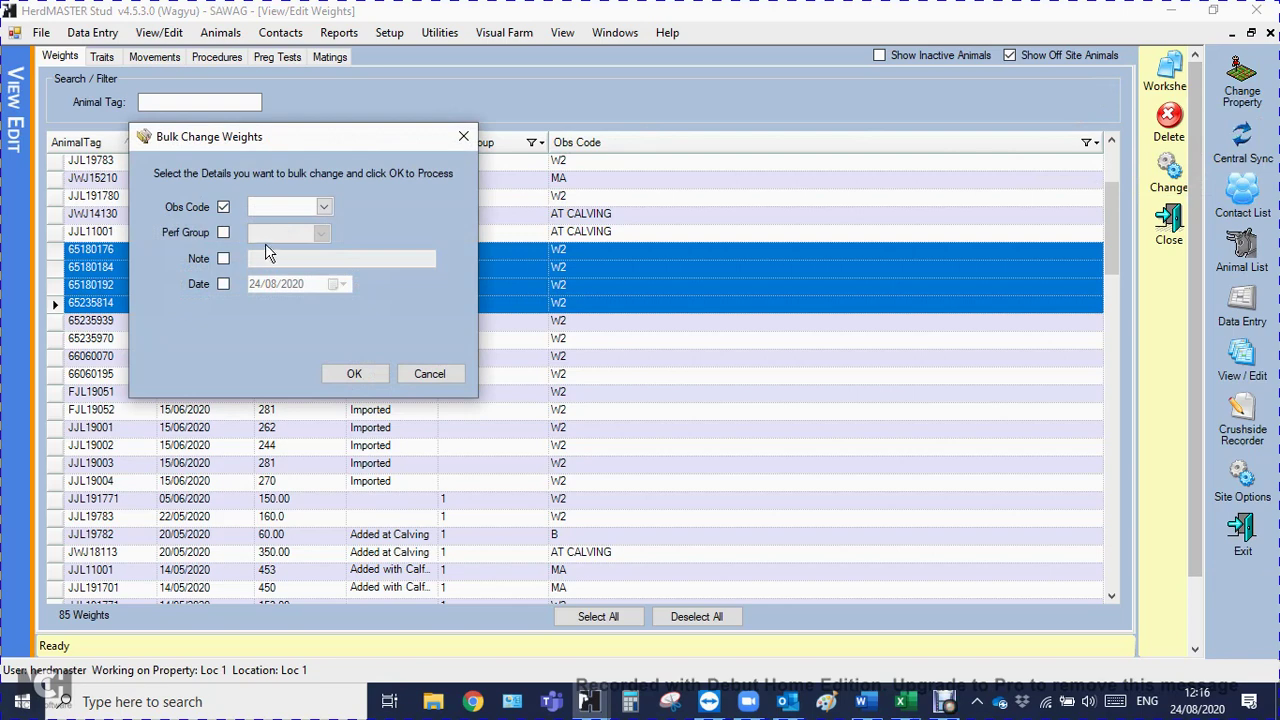
{"action": "left_click", "coordinate": [324, 207]}
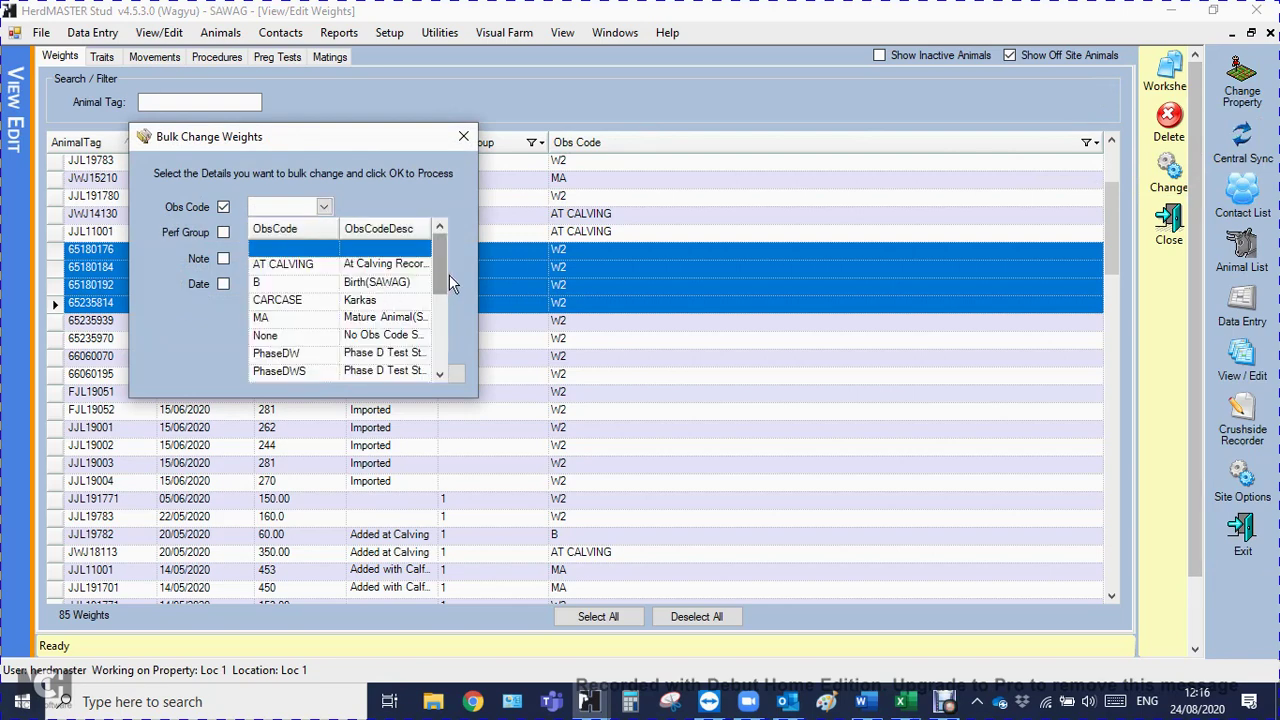
{"action": "left_click_drag", "start_coordinate": [437, 290], "coordinate": [450, 335]}
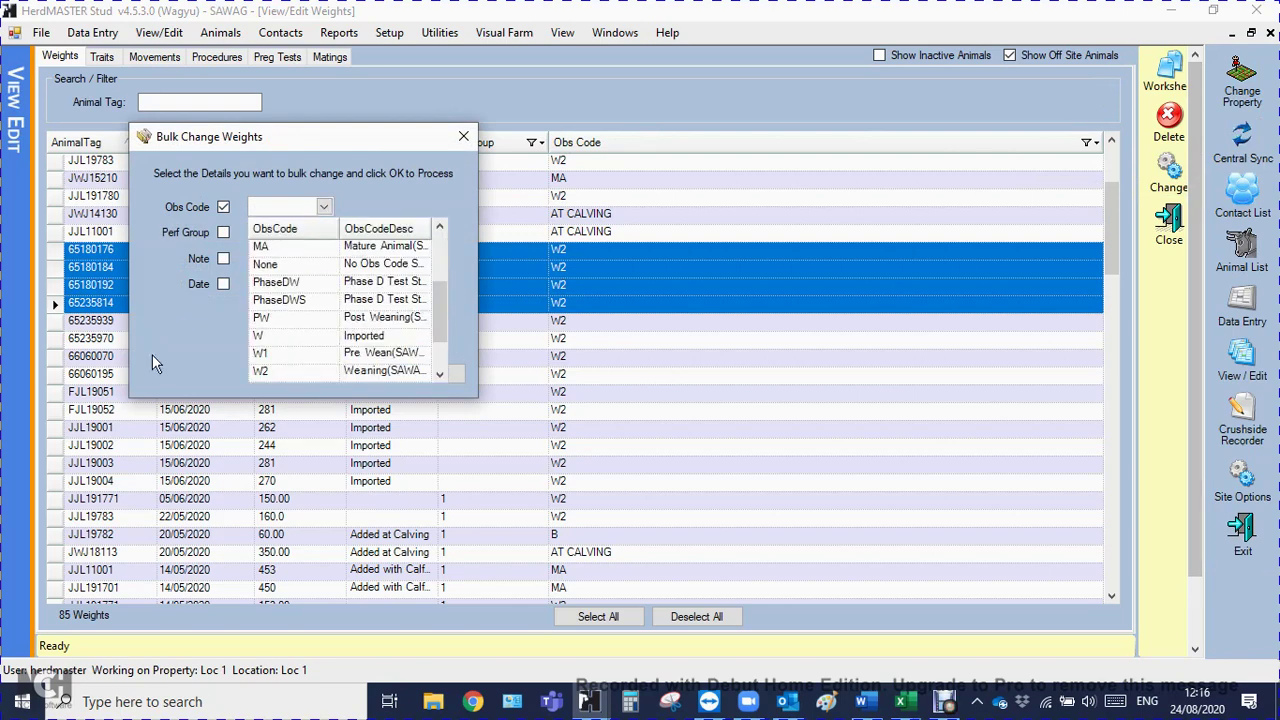
{"action": "left_click", "coordinate": [284, 338]}
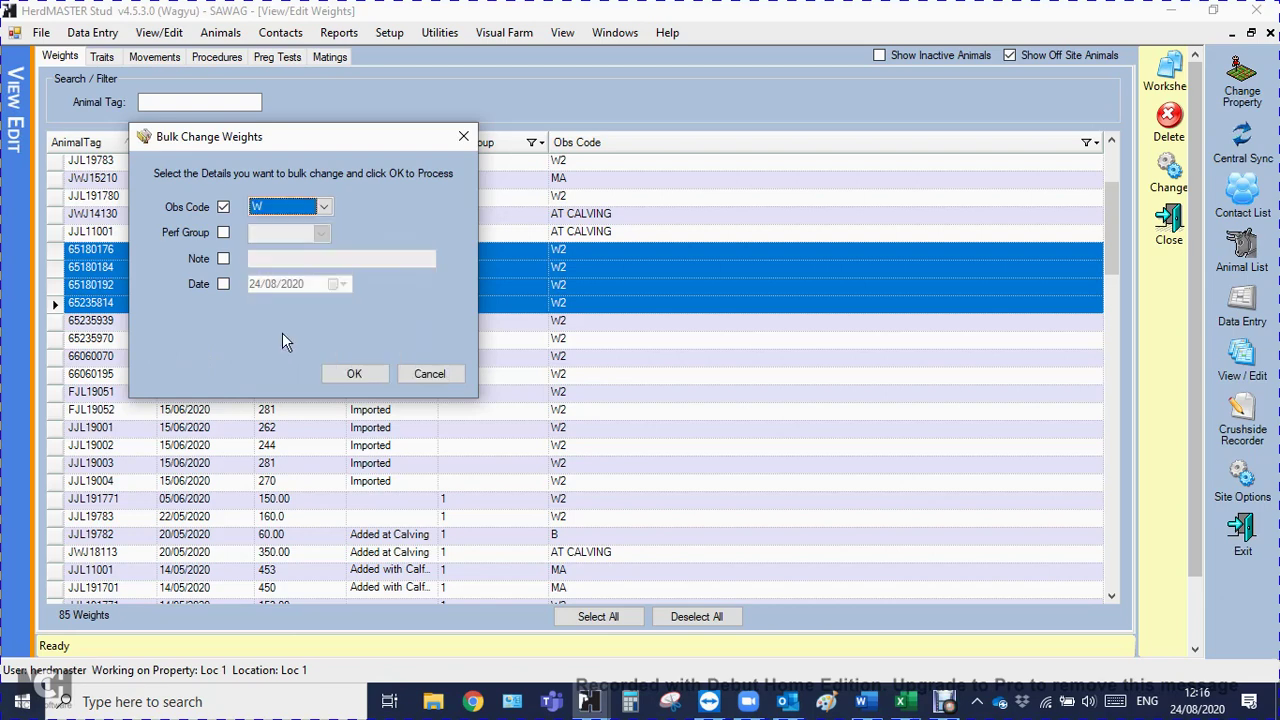
{"action": "left_click", "coordinate": [223, 233]}
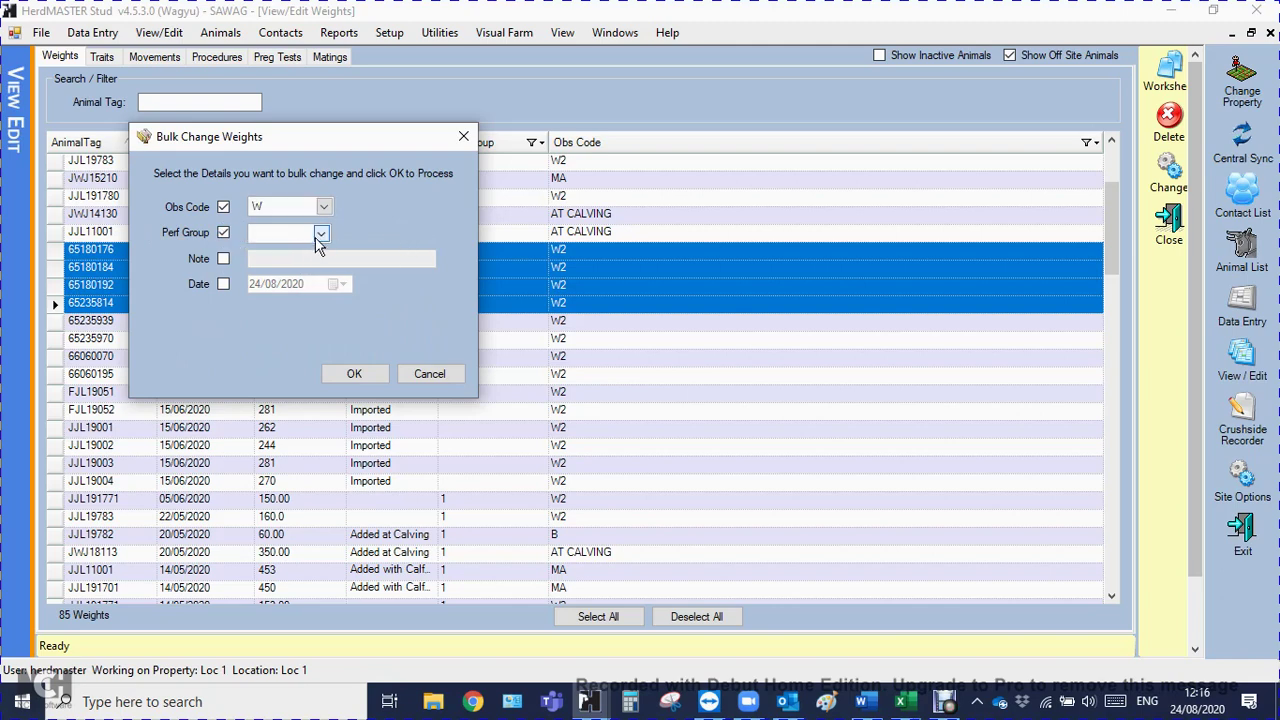
{"action": "left_click", "coordinate": [320, 234]}
{"action": "left_click", "coordinate": [250, 248]}
{"action": "left_click", "coordinate": [223, 232]}
{"action": "left_click", "coordinate": [223, 284]}
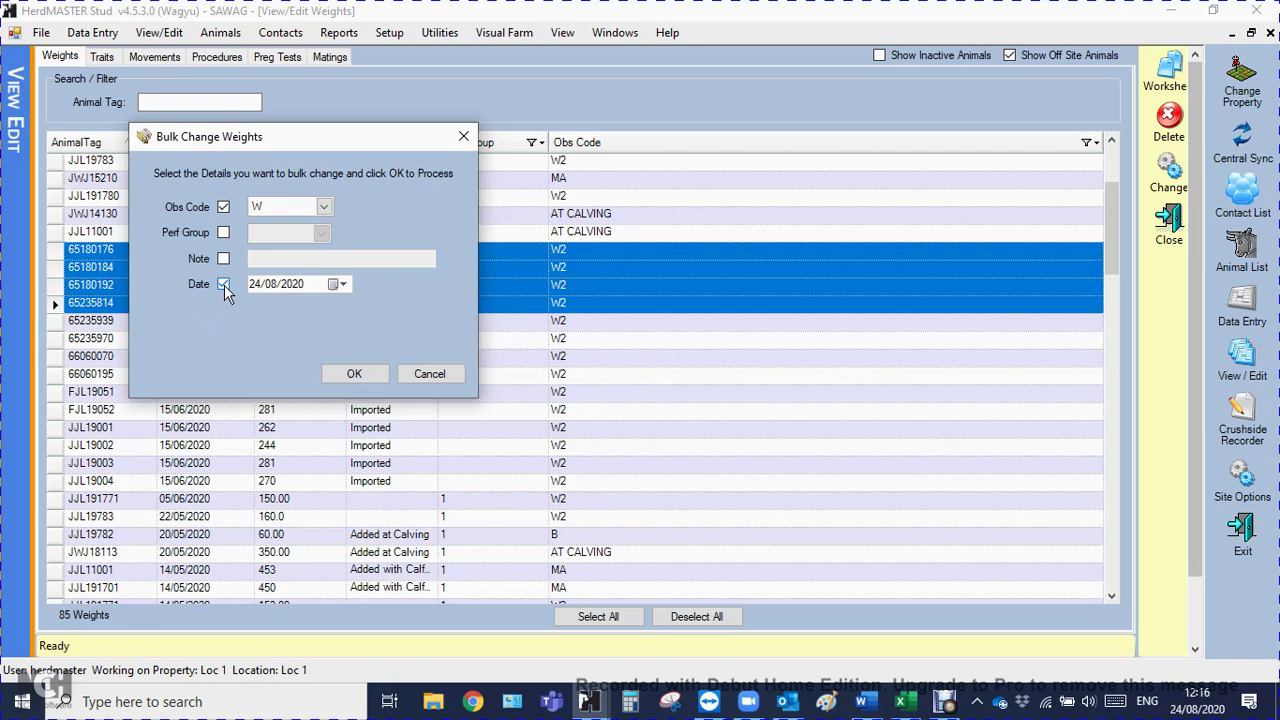
{"action": "left_click", "coordinate": [223, 285]}
Step: Apply the observation code change to the selected weight records and confirm the bulk update
{"action": "left_click", "coordinate": [370, 378]}
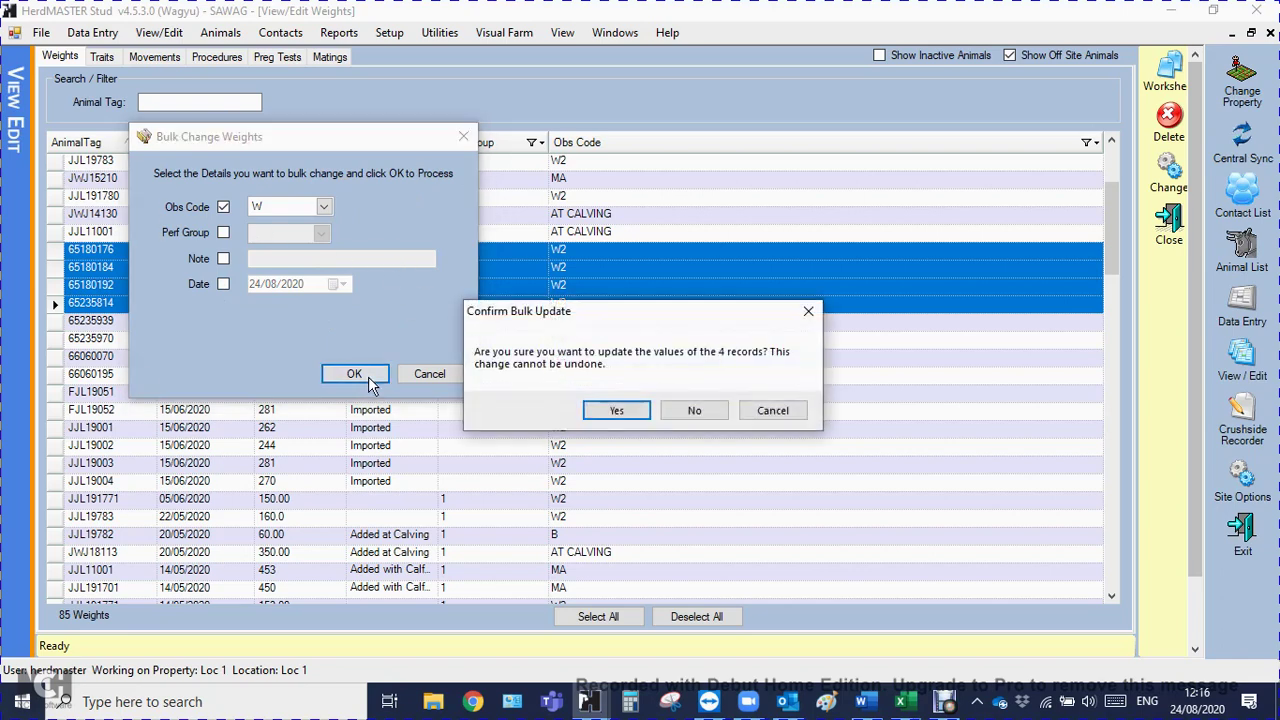
{"action": "left_click", "coordinate": [637, 414]}
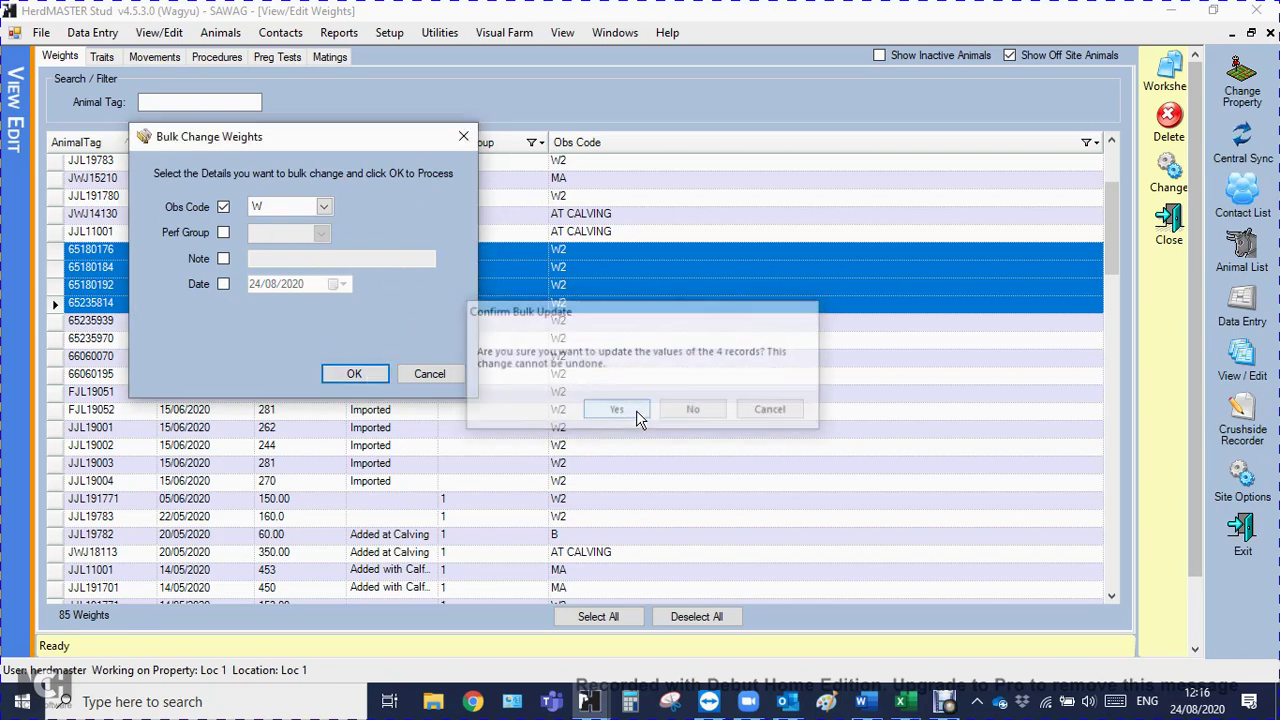
{"action": "left_click", "coordinate": [675, 410]}
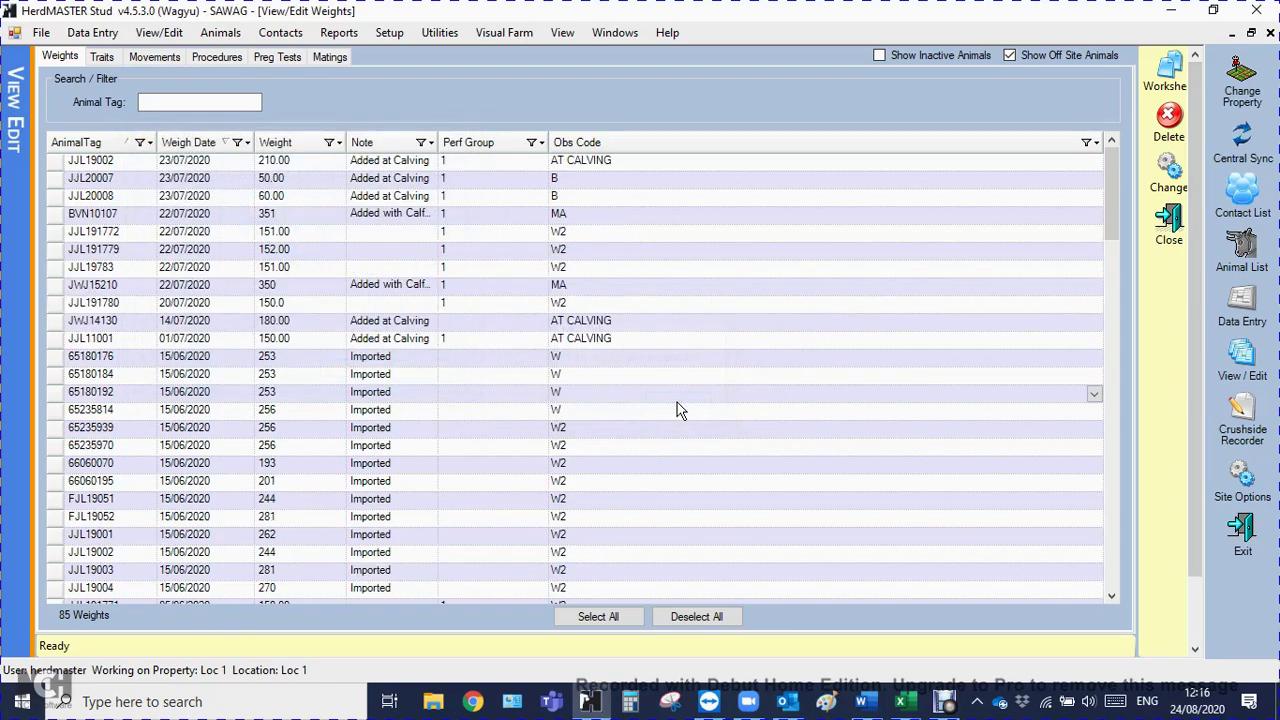
Step: Look through the pregnancy test, movement and trait records
{"action": "left_click", "coordinate": [279, 59]}
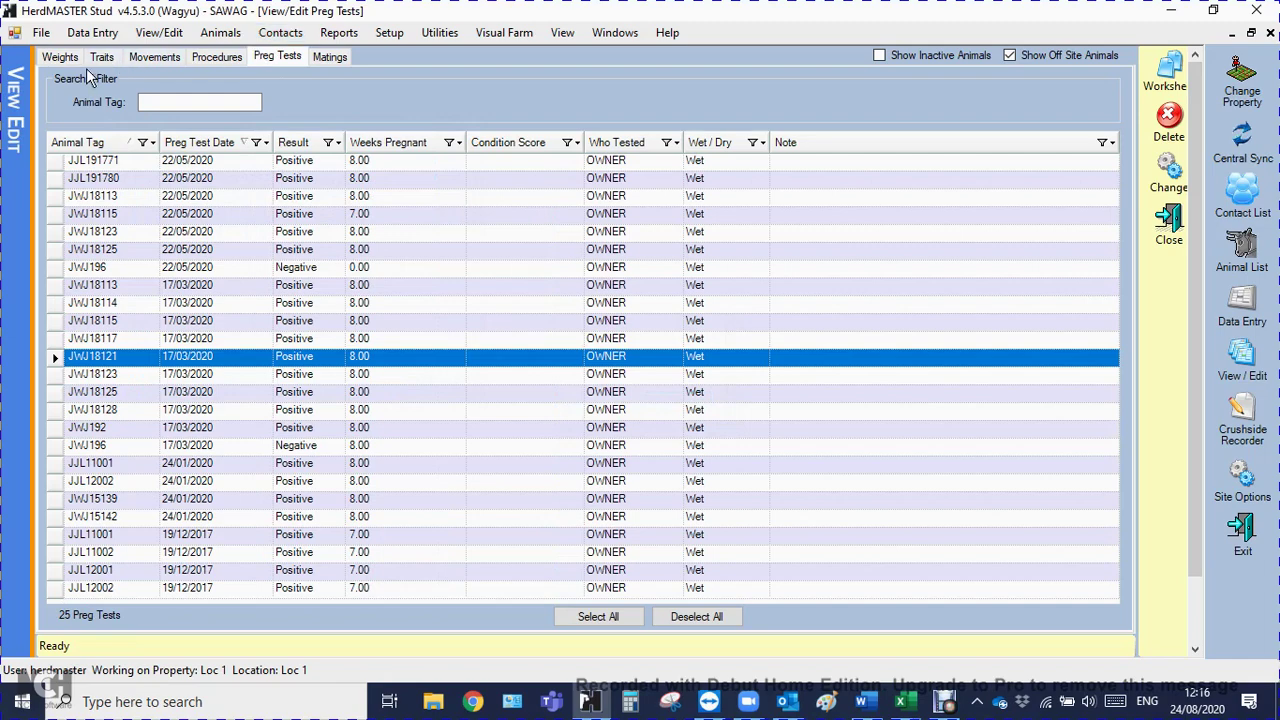
{"action": "left_click", "coordinate": [155, 60]}
{"action": "left_click", "coordinate": [100, 57]}
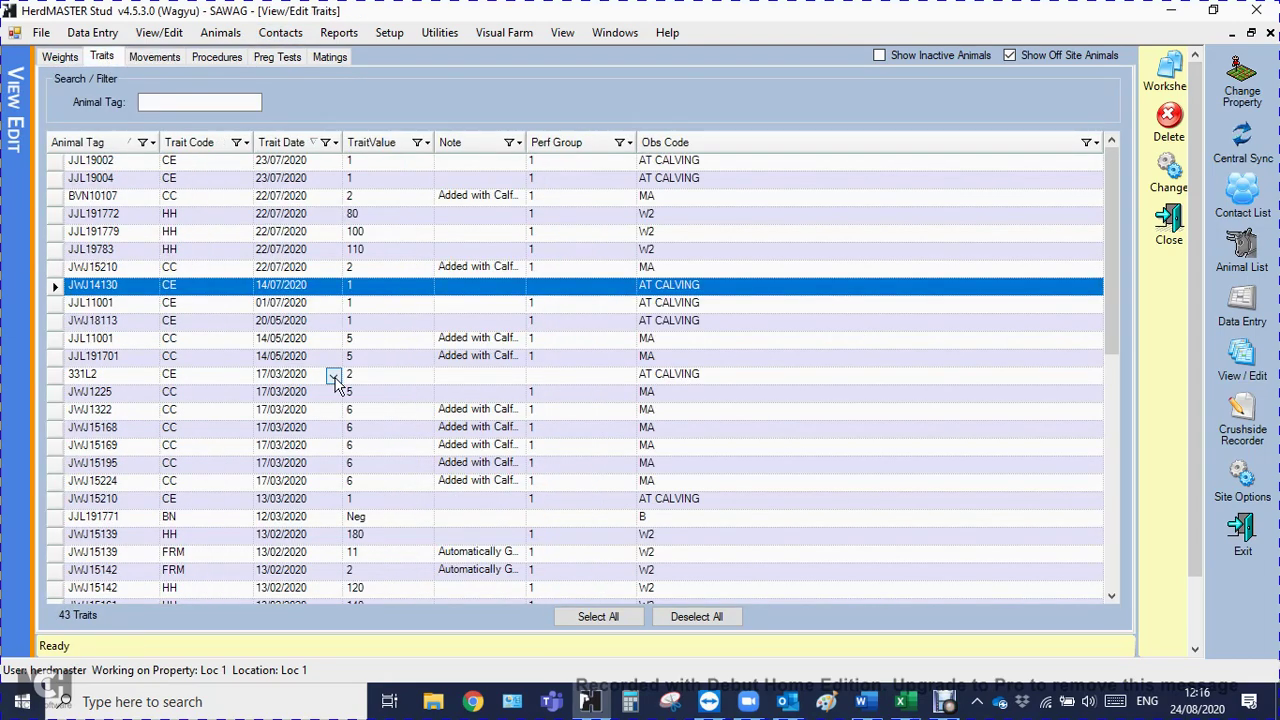
{"action": "scroll", "coordinate": [336, 385], "scroll_direction": "down", "scroll_amount": 4}
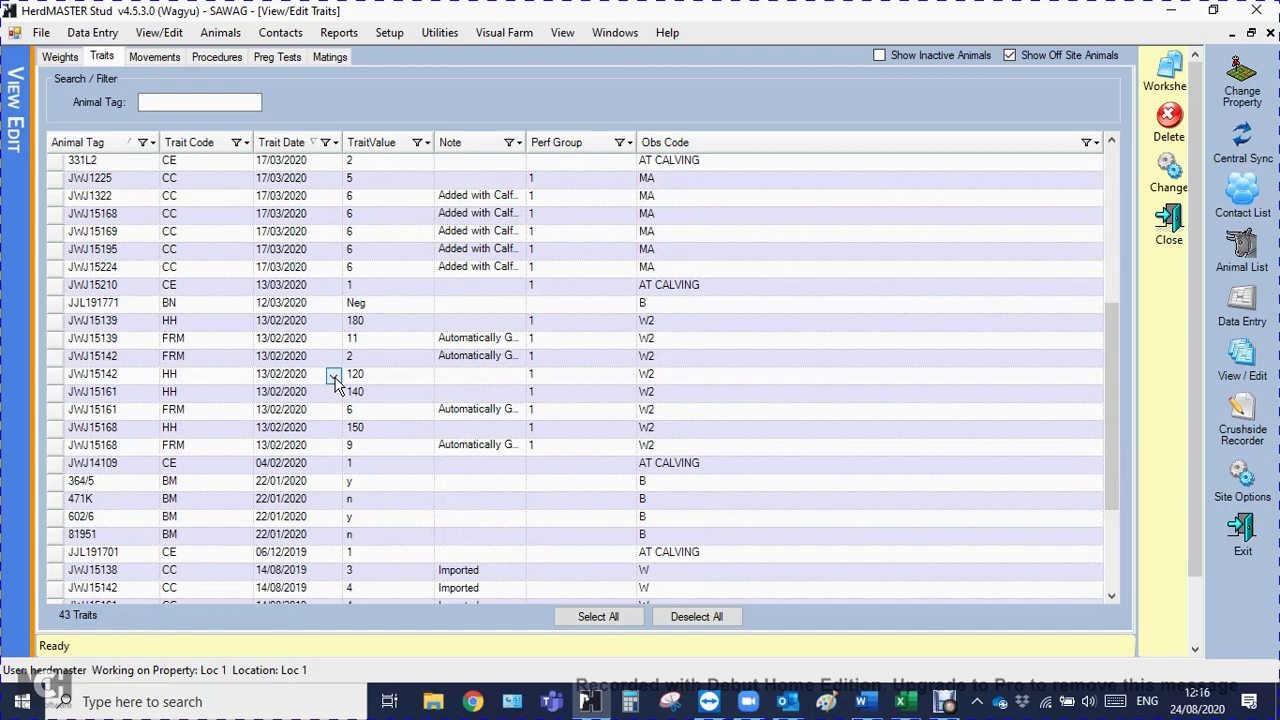
{"action": "scroll", "coordinate": [336, 385], "scroll_direction": "up", "scroll_amount": 4}
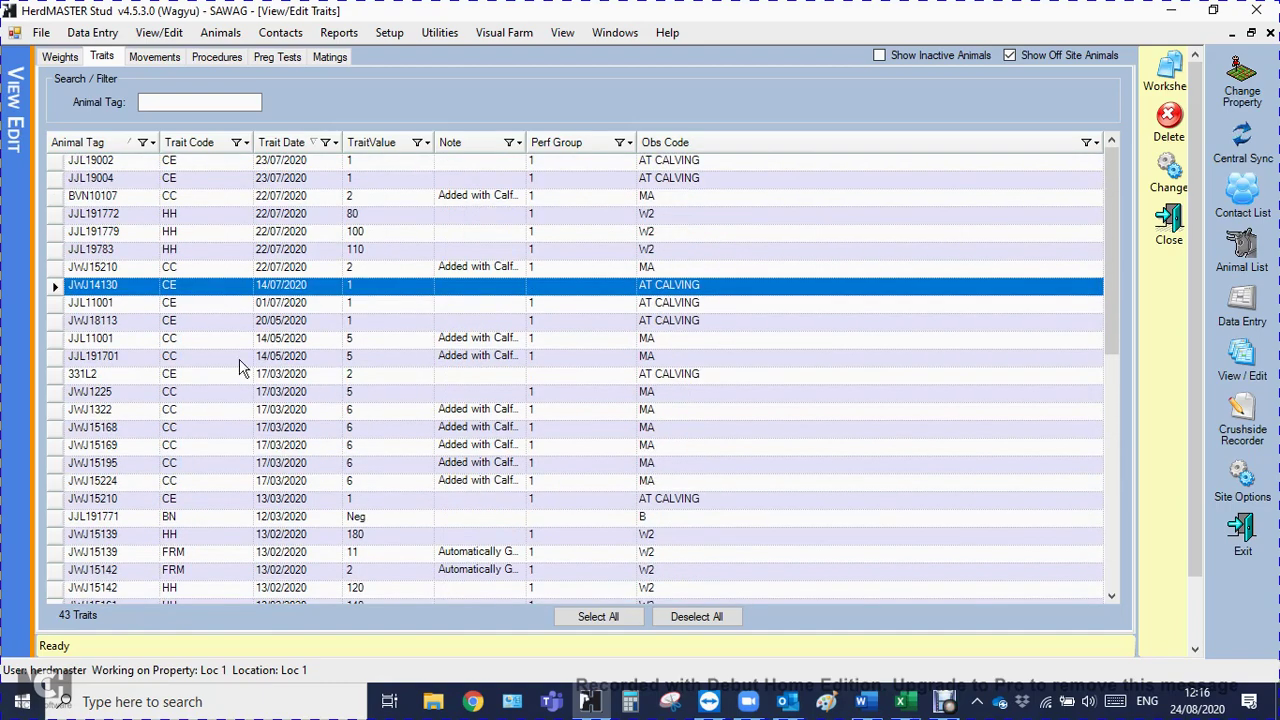
{"action": "left_click", "coordinate": [55, 341]}
{"action": "key", "text": "shift+Down"}
{"action": "key", "text": "shift+Down"}
{"action": "key", "text": "shift+Down"}
{"action": "key", "text": "shift+Down"}
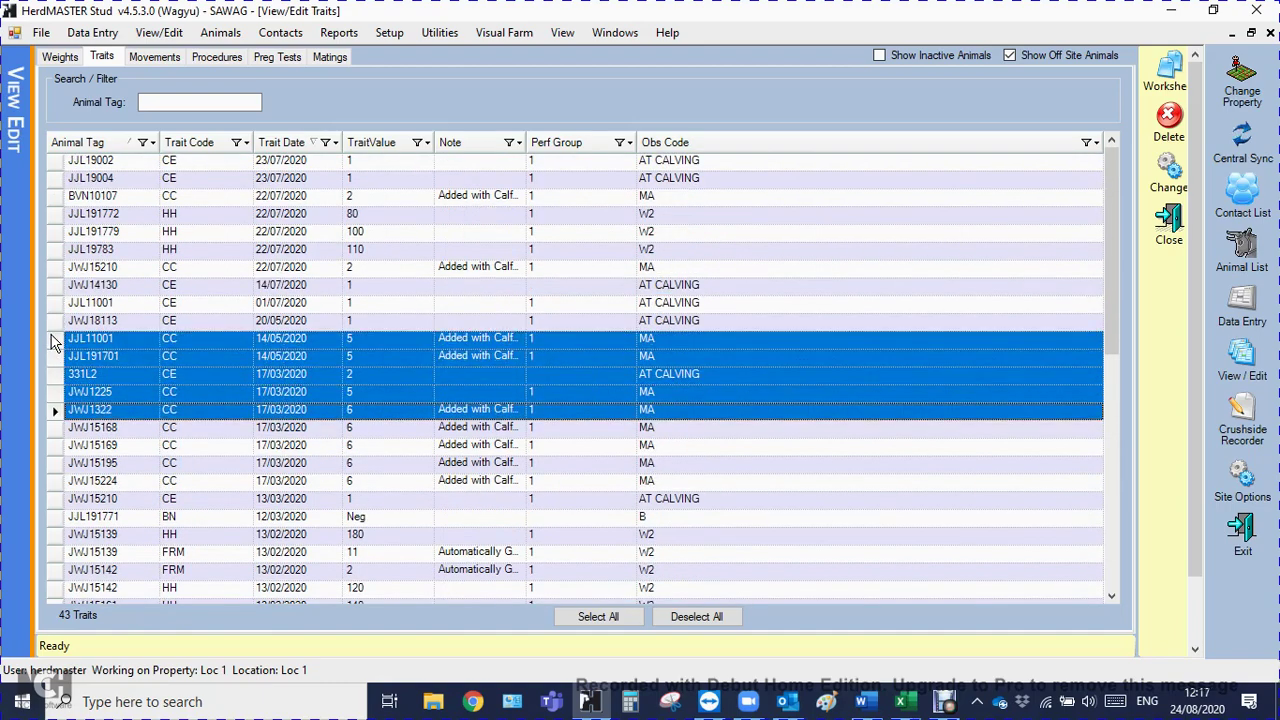
{"action": "key", "text": "shift+Up"}
{"action": "key", "text": "shift+Up"}
{"action": "key", "text": "shift+Up"}
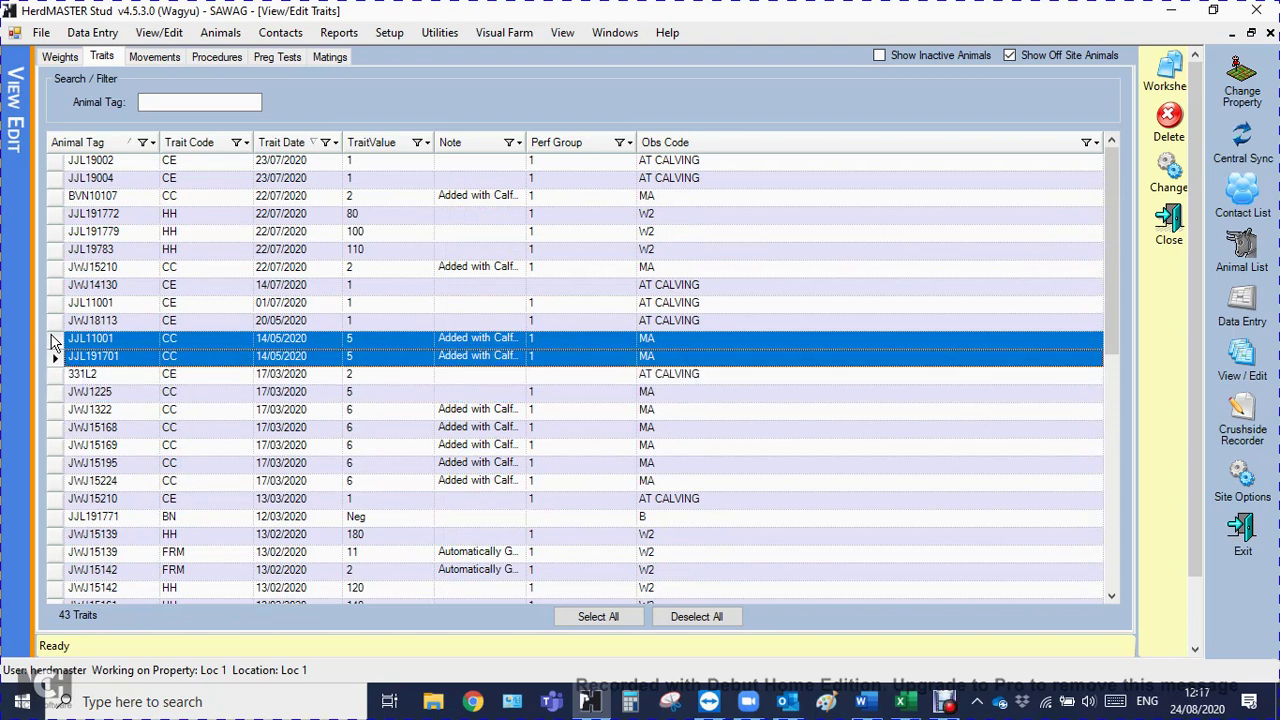
Step: Select the 17/03/2020 CC trait records from JWJ1225 to JWJ15224 and start a bulk change for them
{"action": "left_click", "coordinate": [54, 392]}
{"action": "key", "text": "shift+Down"}
{"action": "key", "text": "shift+Down"}
{"action": "key", "text": "shift+Down"}
{"action": "key", "text": "shift+Down"}
{"action": "key", "text": "shift+Down"}
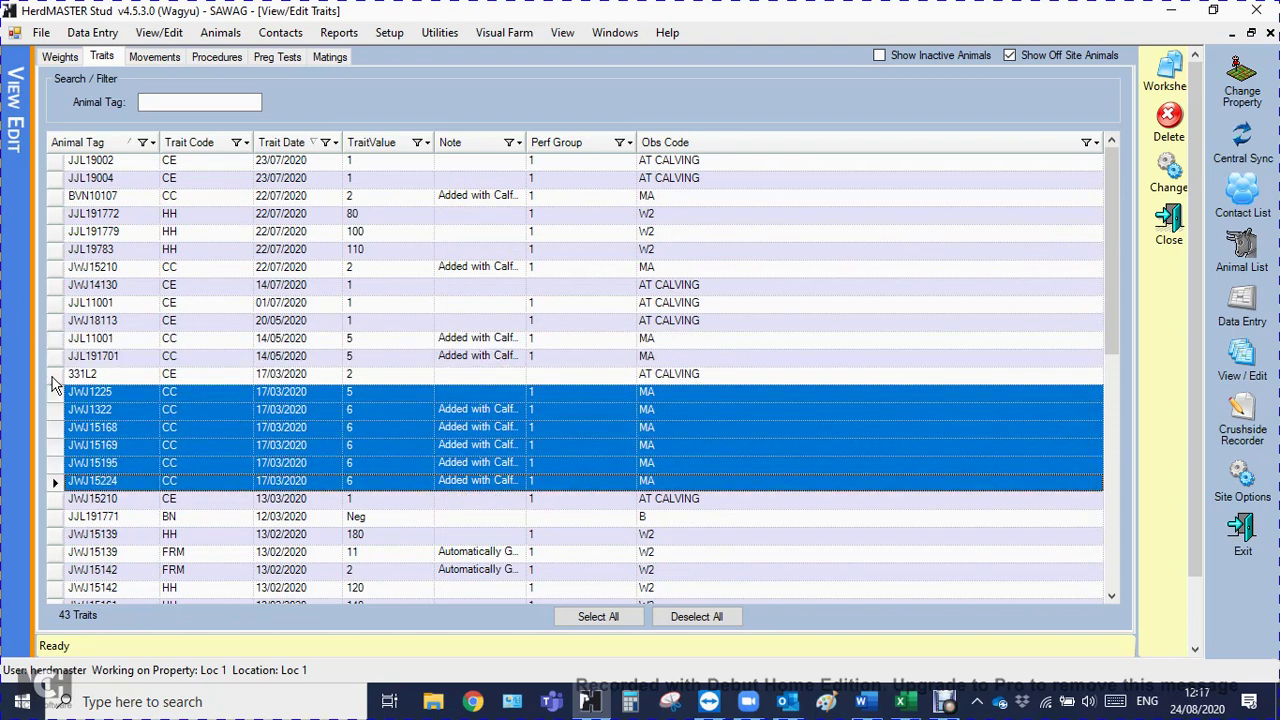
{"action": "left_click", "coordinate": [1168, 172]}
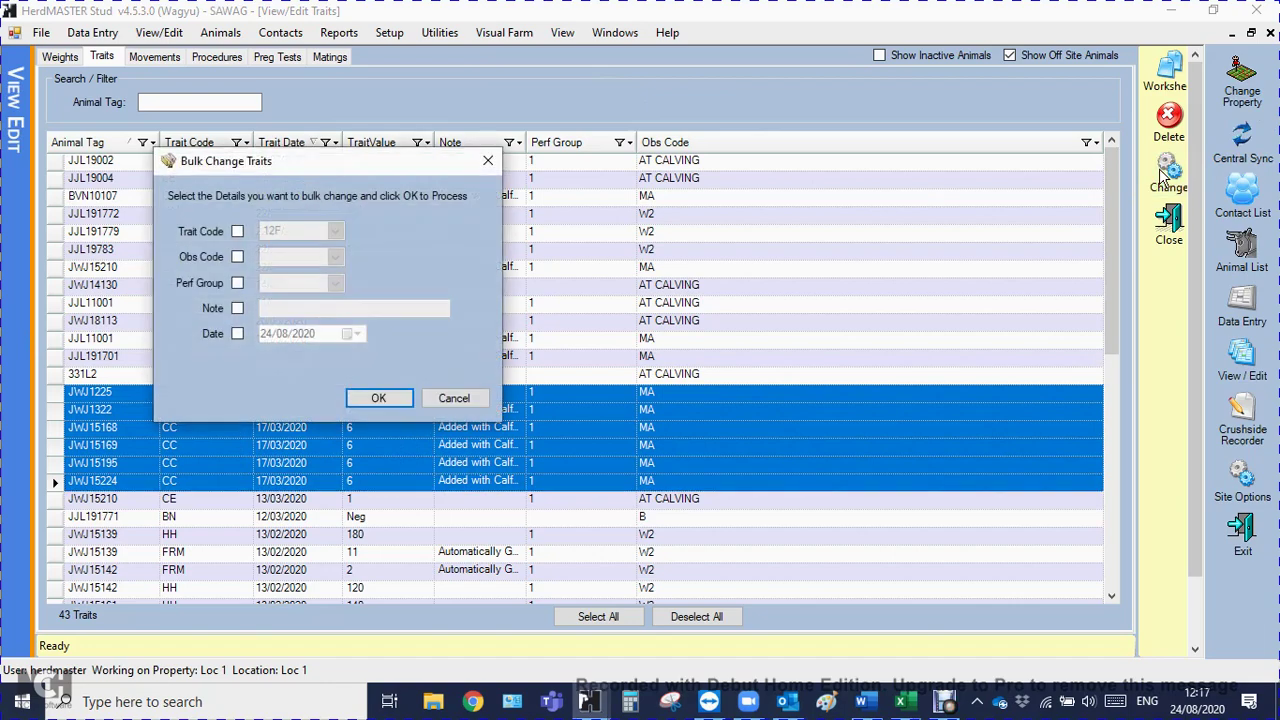
Step: Bulk change the trait code of the selected records to CE and confirm the update
{"action": "left_click", "coordinate": [237, 231]}
{"action": "left_click", "coordinate": [336, 232]}
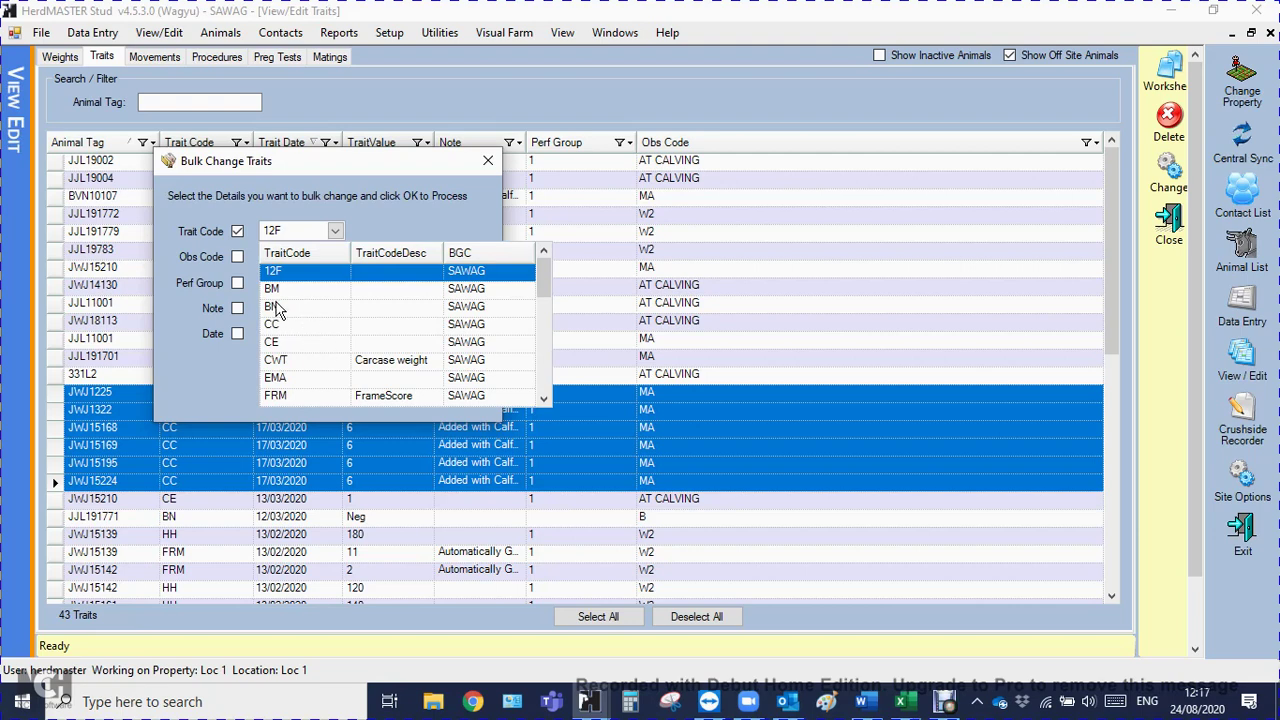
{"action": "left_click", "coordinate": [298, 343]}
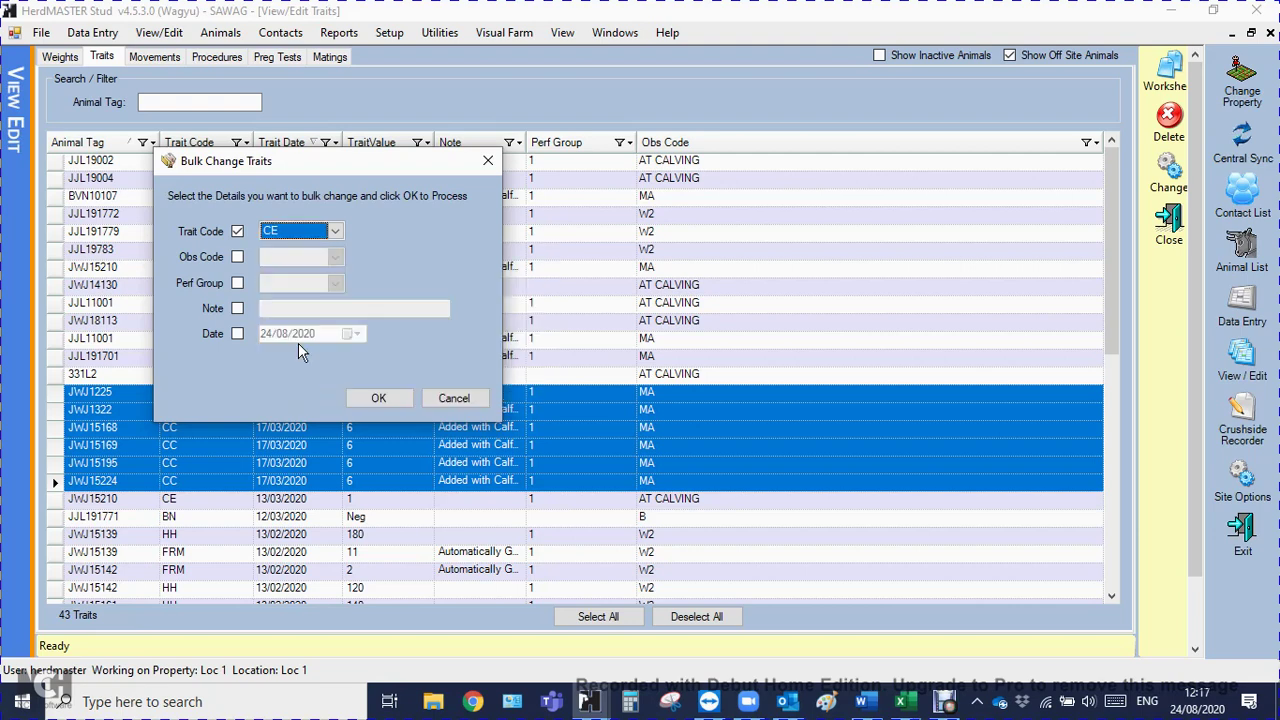
{"action": "left_click", "coordinate": [404, 399]}
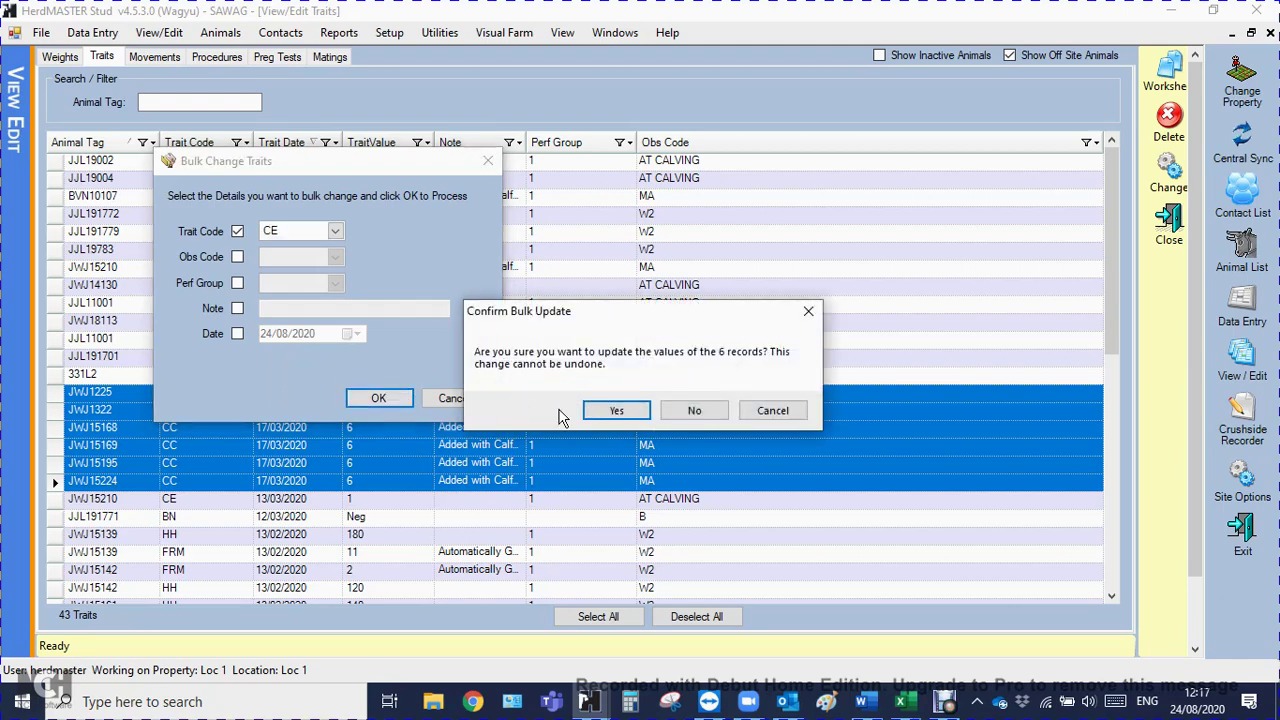
{"action": "left_click", "coordinate": [622, 411]}
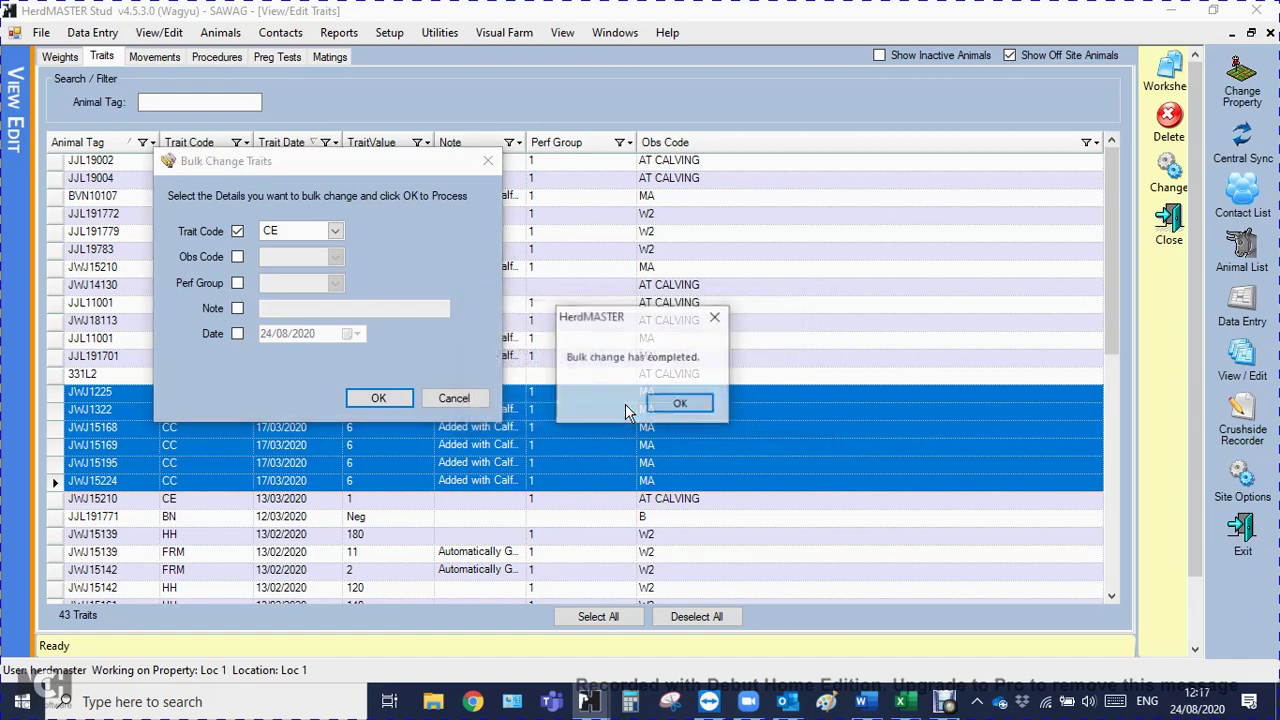
{"action": "left_click", "coordinate": [678, 405]}
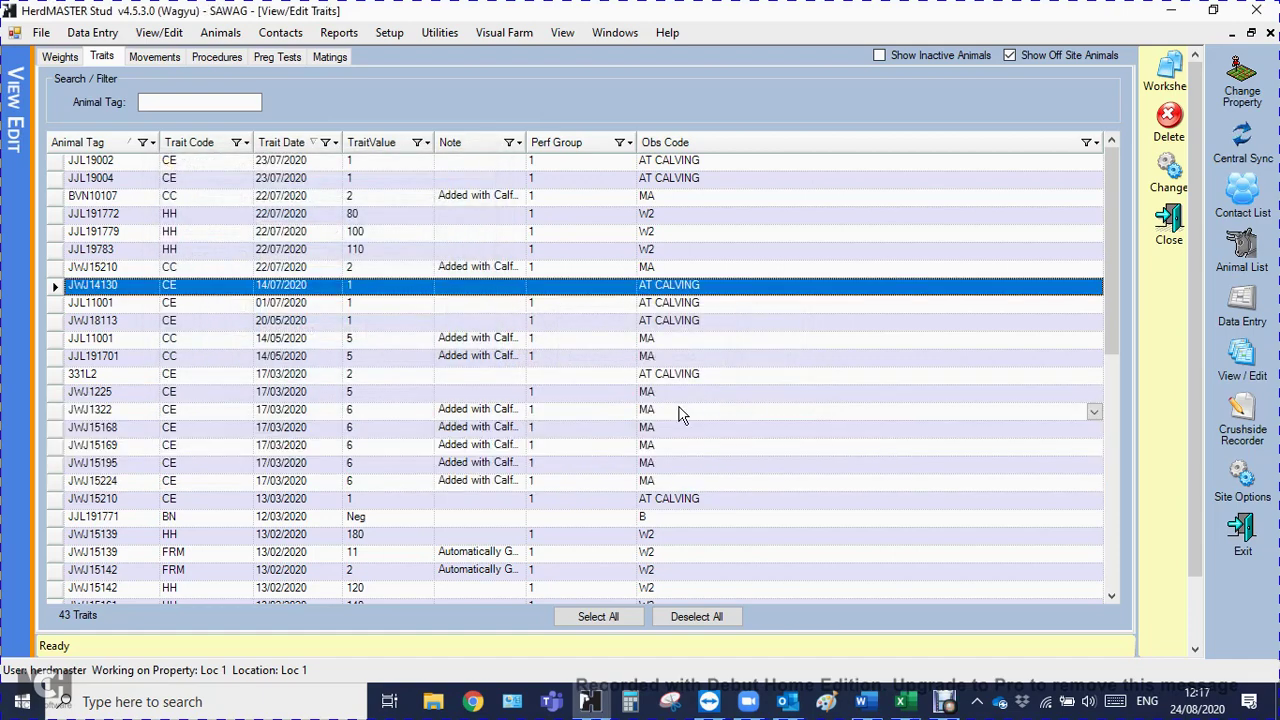
Step: Close the trait records and refresh the animal list
{"action": "left_click", "coordinate": [1178, 232]}
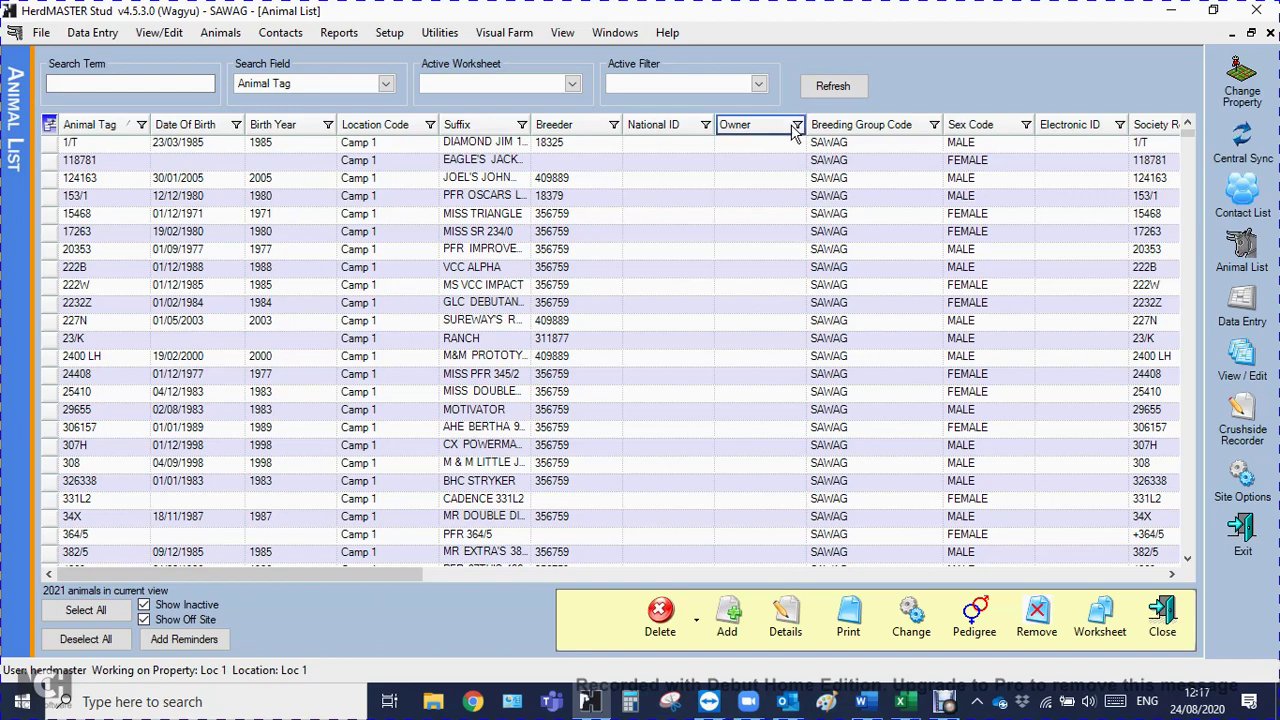
{"action": "left_click", "coordinate": [833, 87]}
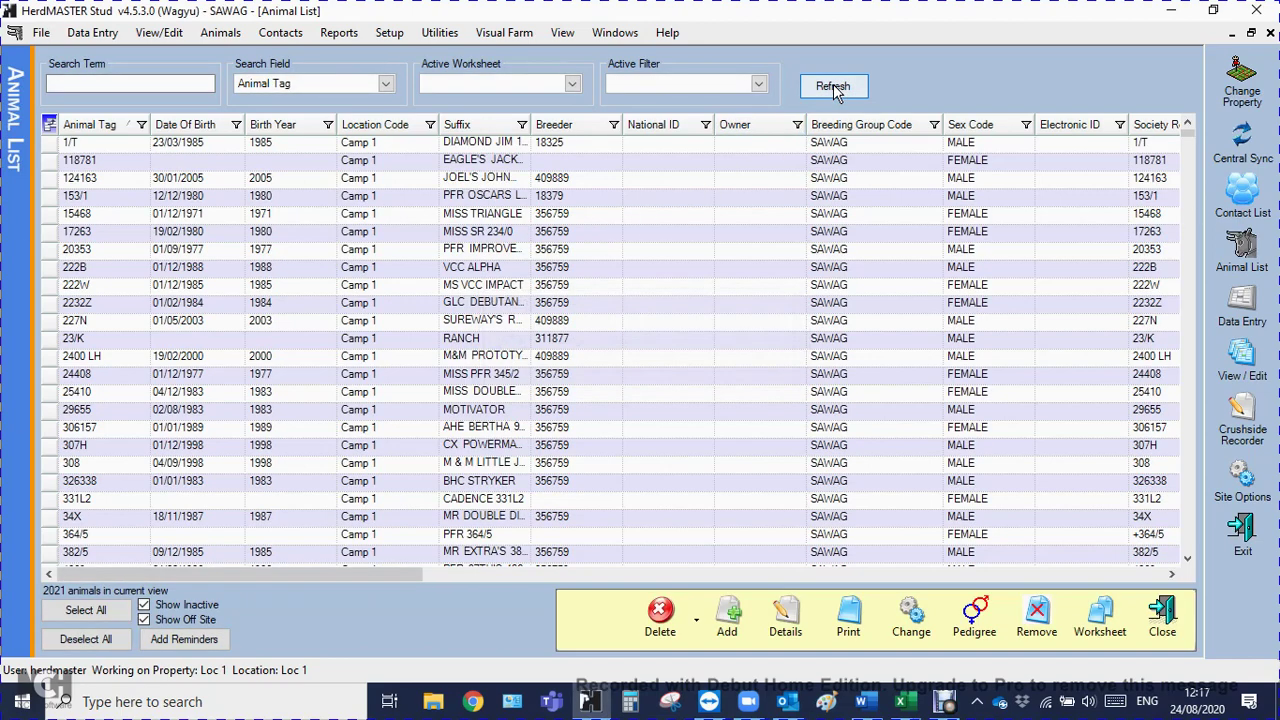